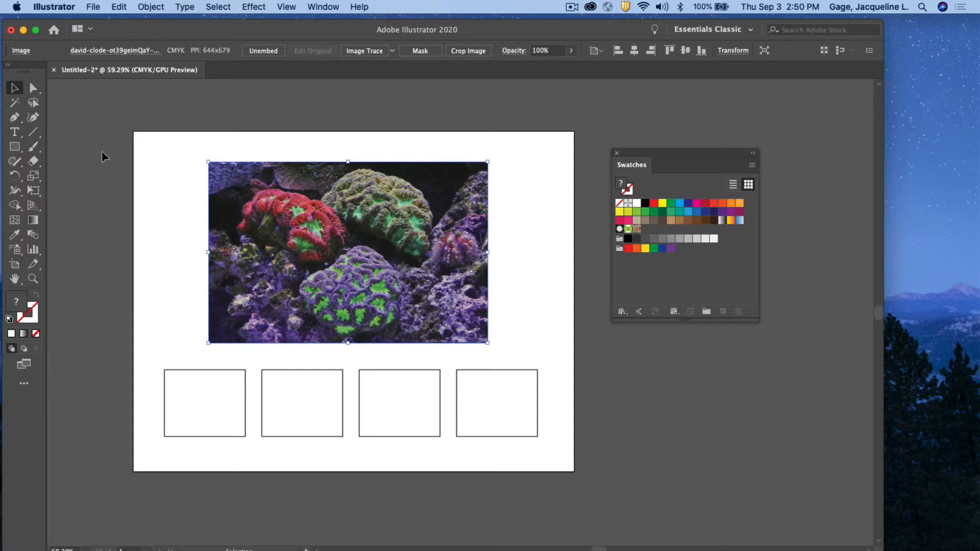
# Try the Eyedropper on the selected coral photo, sampling red, green, teal and purple areas in turn
pyautogui.click(15, 234)
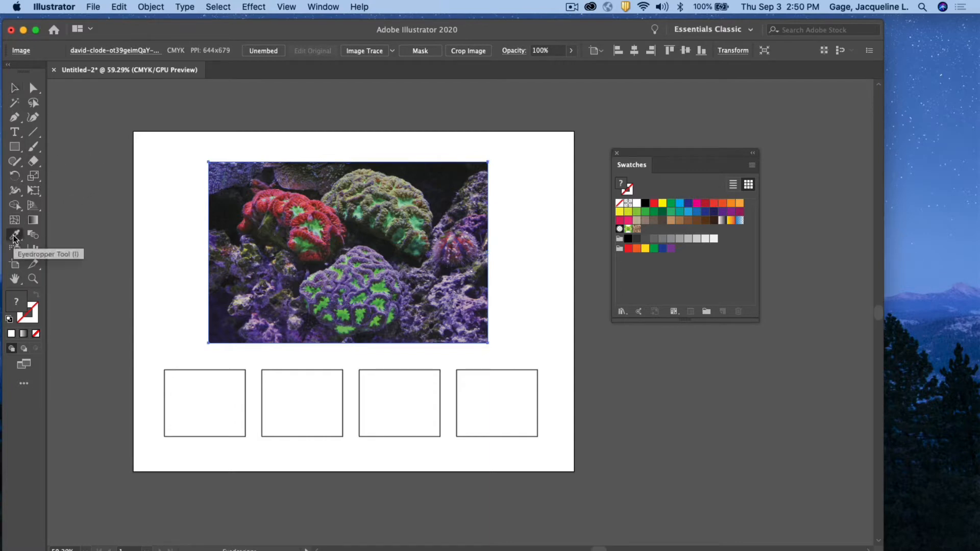
pyautogui.click(268, 200)
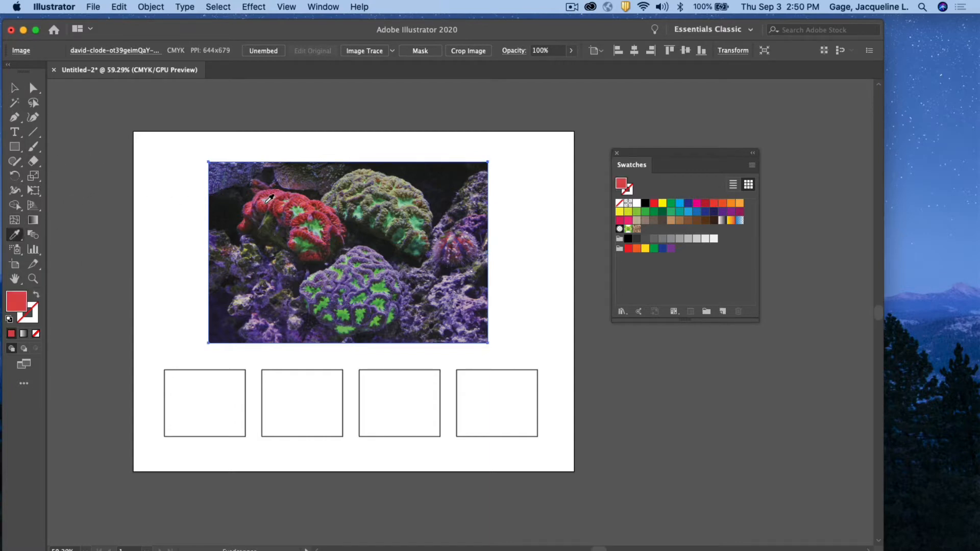
pyautogui.click(302, 210)
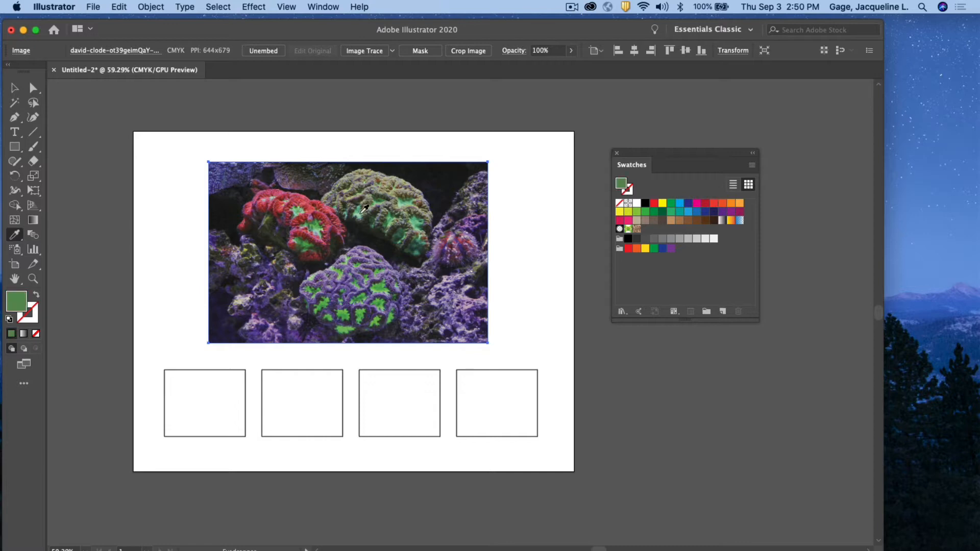
pyautogui.click(360, 214)
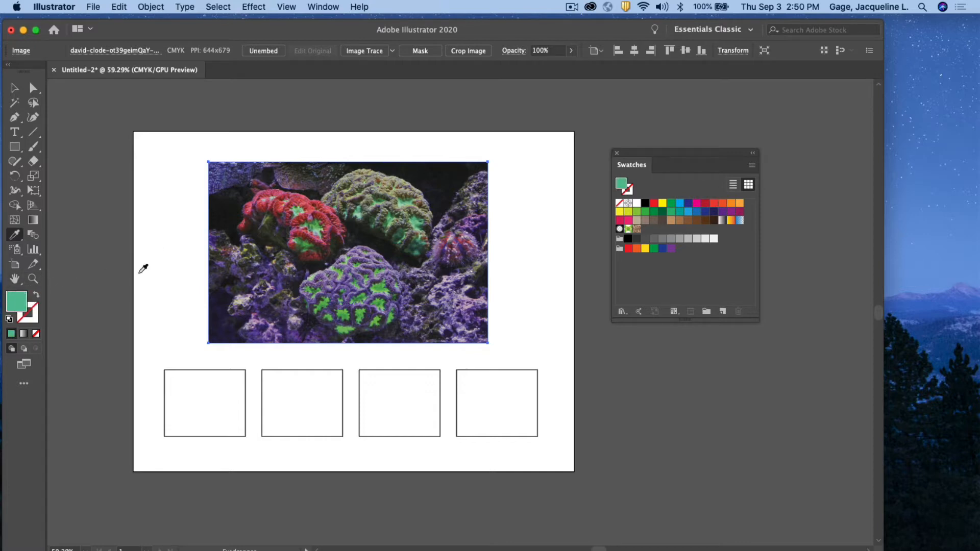
pyautogui.click(460, 292)
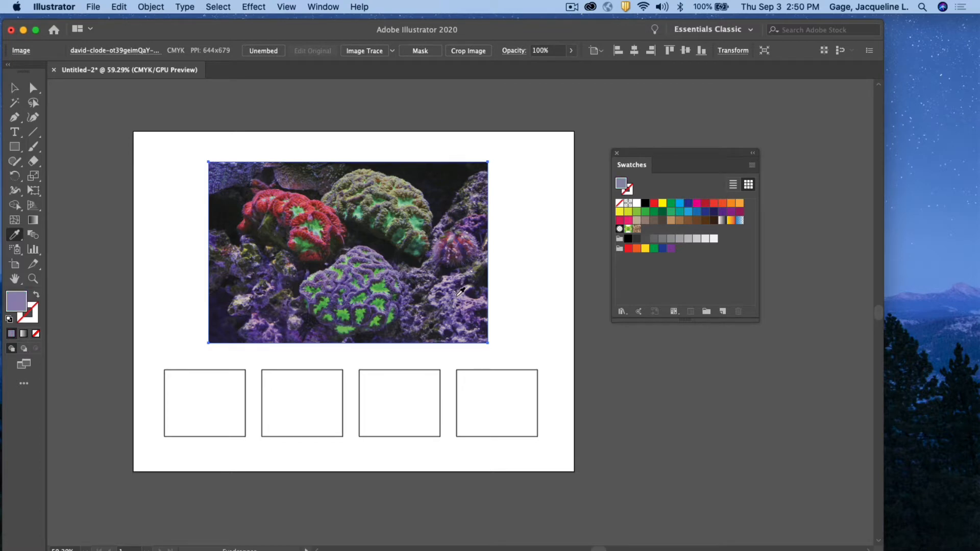
pyautogui.click(14, 90)
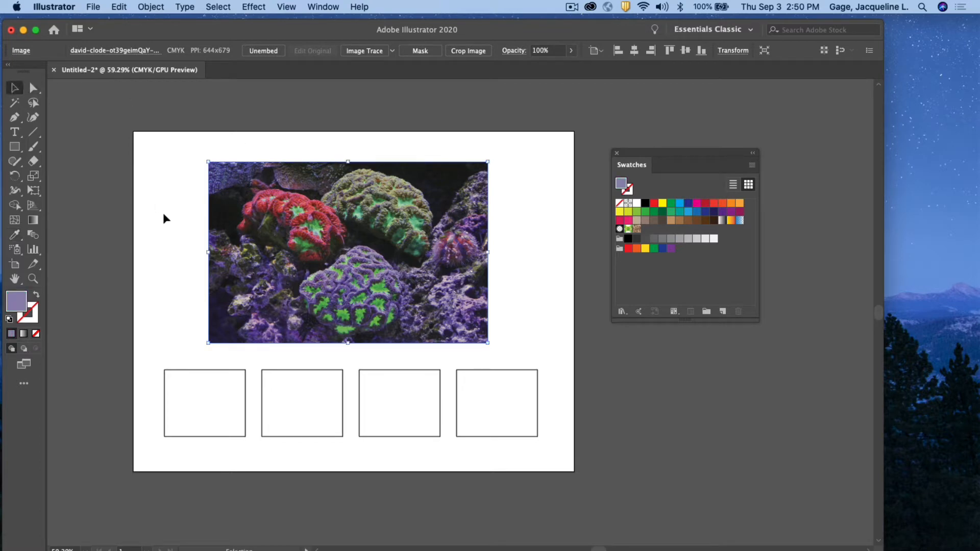
# Fill the first rectangle below the photo with a dark red sampled from the red coral
pyautogui.click(225, 371)
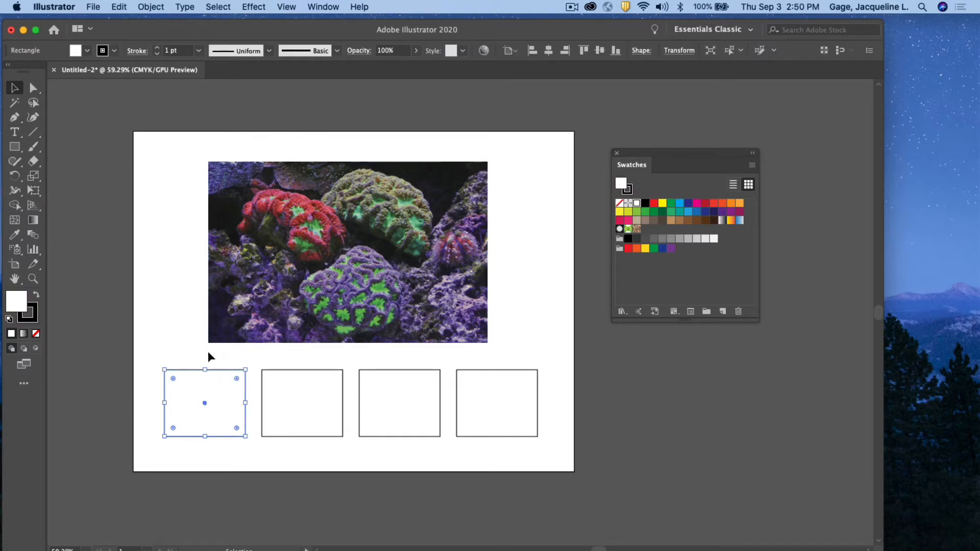
pyautogui.click(14, 234)
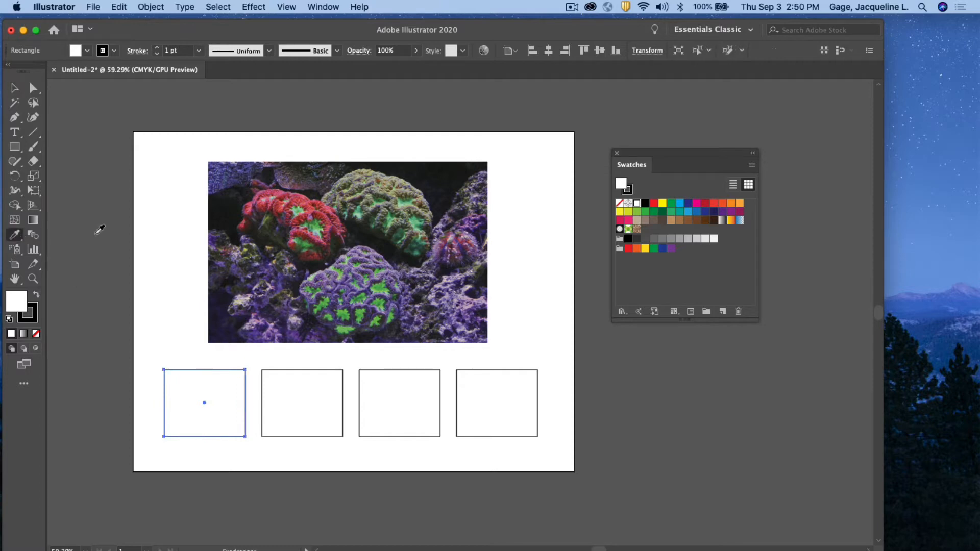
pyautogui.click(305, 214)
pyautogui.press('v')
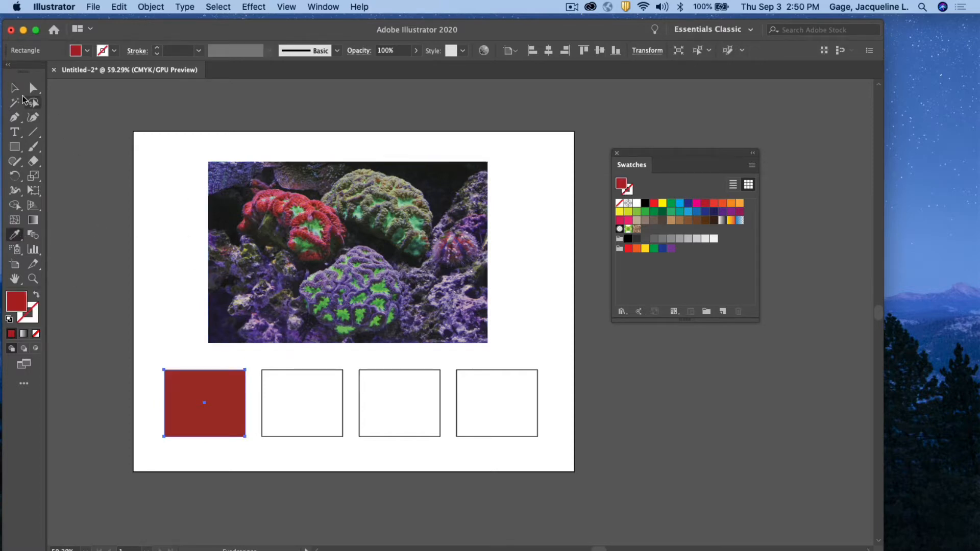
# Fill the second rectangle with a bright green sampled from the purple-and-green coral in the photo
pyautogui.click(335, 375)
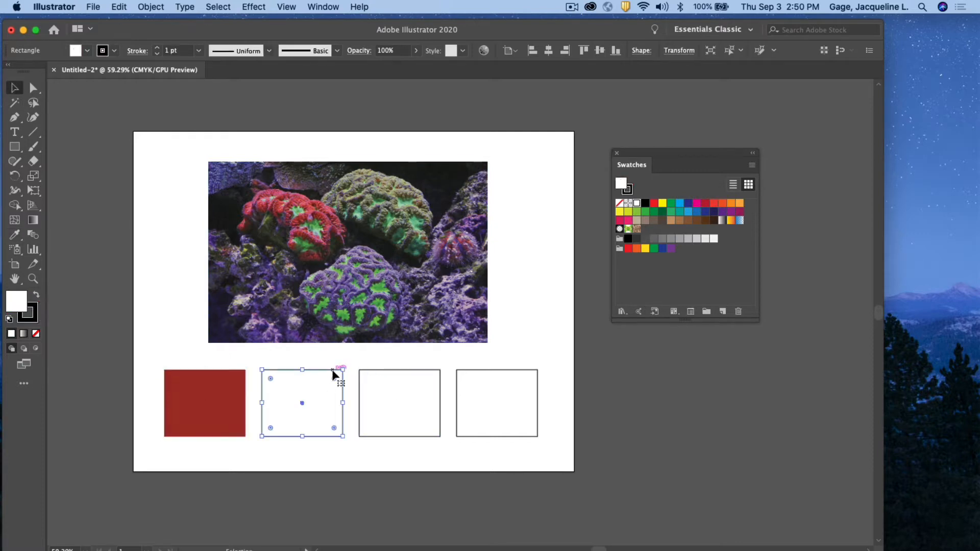
pyautogui.click(14, 235)
pyautogui.click(343, 266)
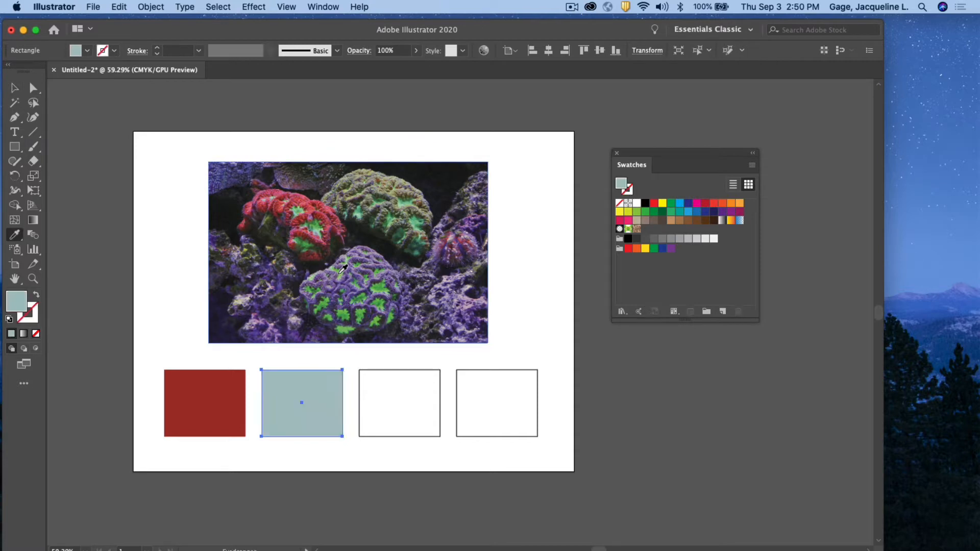
pyautogui.click(310, 238)
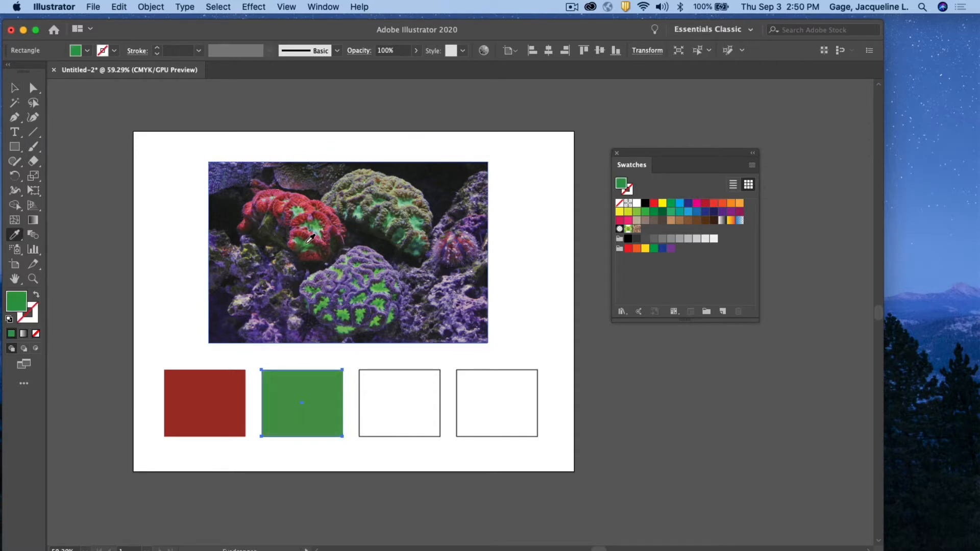
pyautogui.click(328, 297)
pyautogui.press('v')
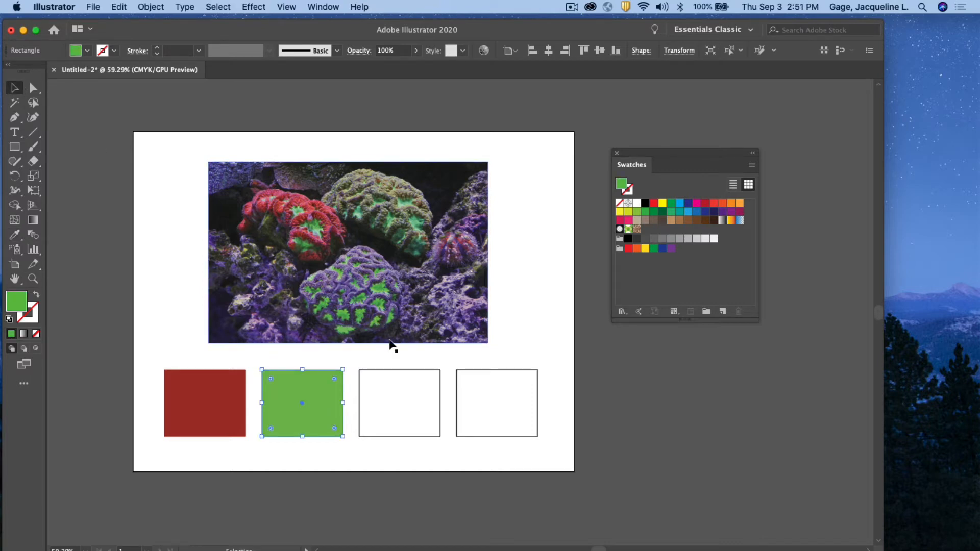
# Fill the third rectangle with a dark purple sampled from the rock in the photo's lower-left area
pyautogui.click(407, 375)
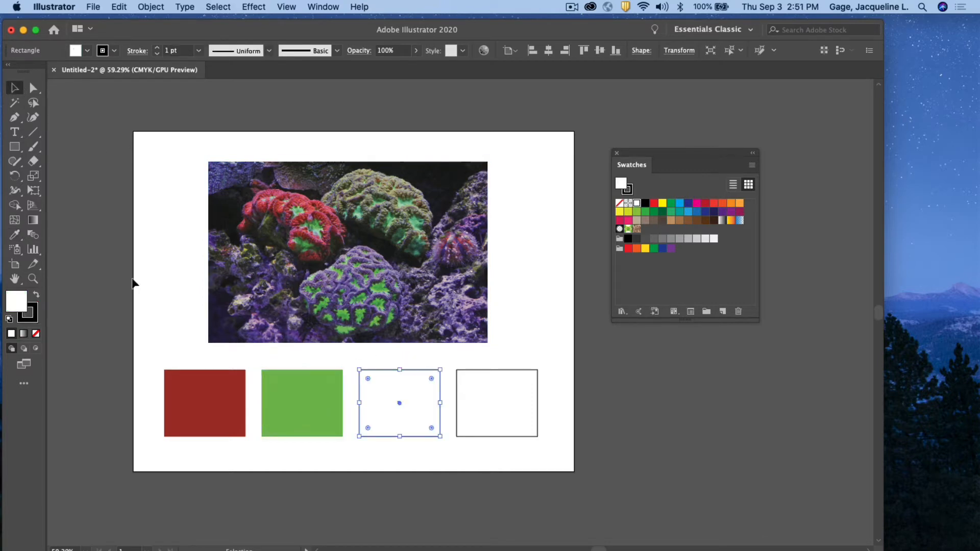
pyautogui.click(14, 236)
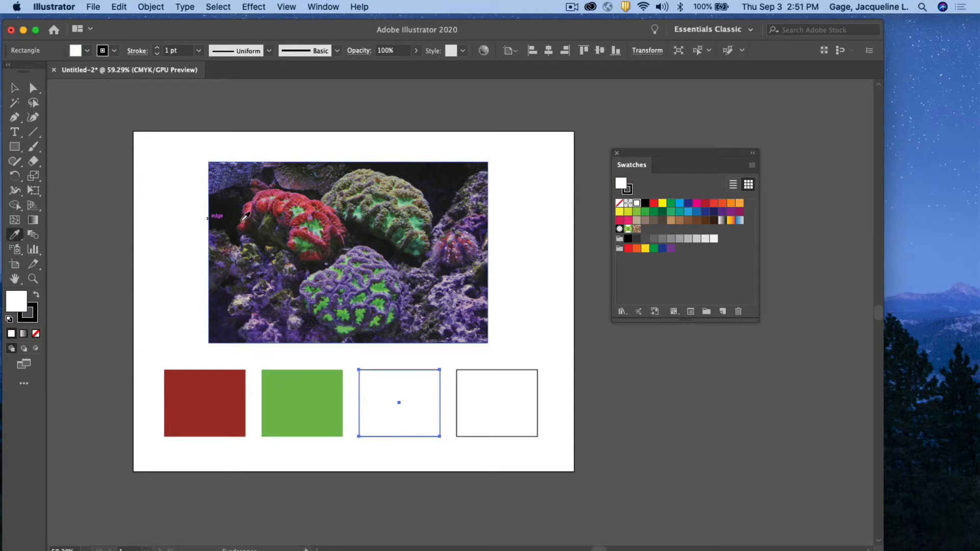
pyautogui.click(446, 280)
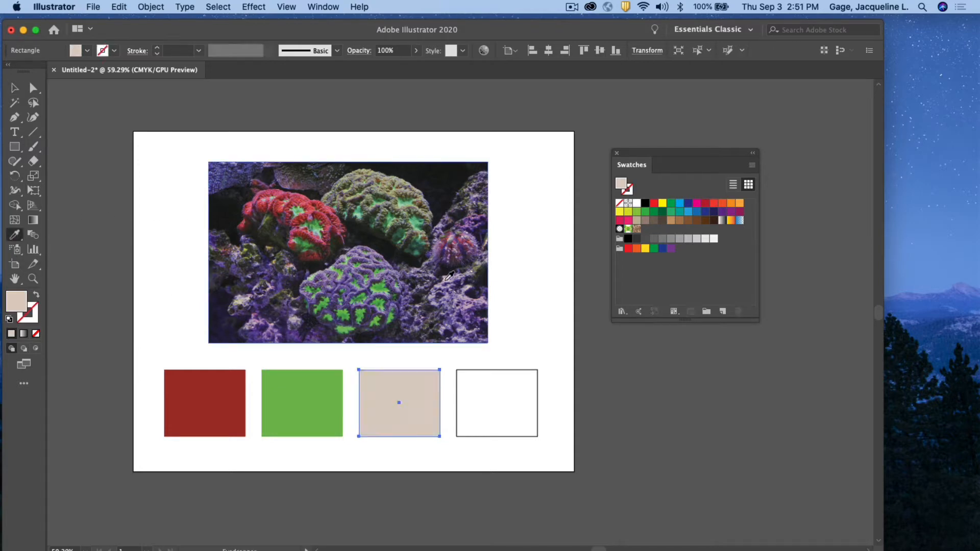
pyautogui.click(465, 297)
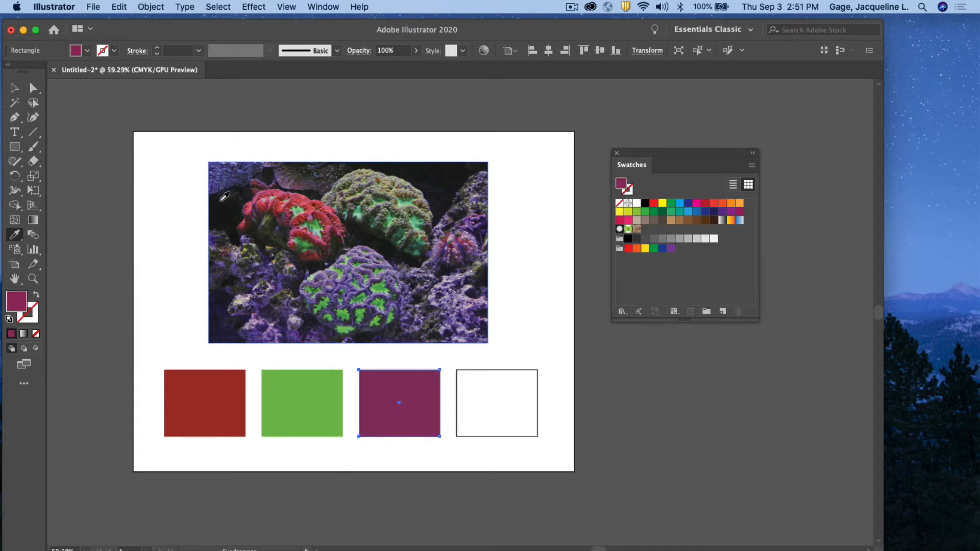
pyautogui.click(270, 294)
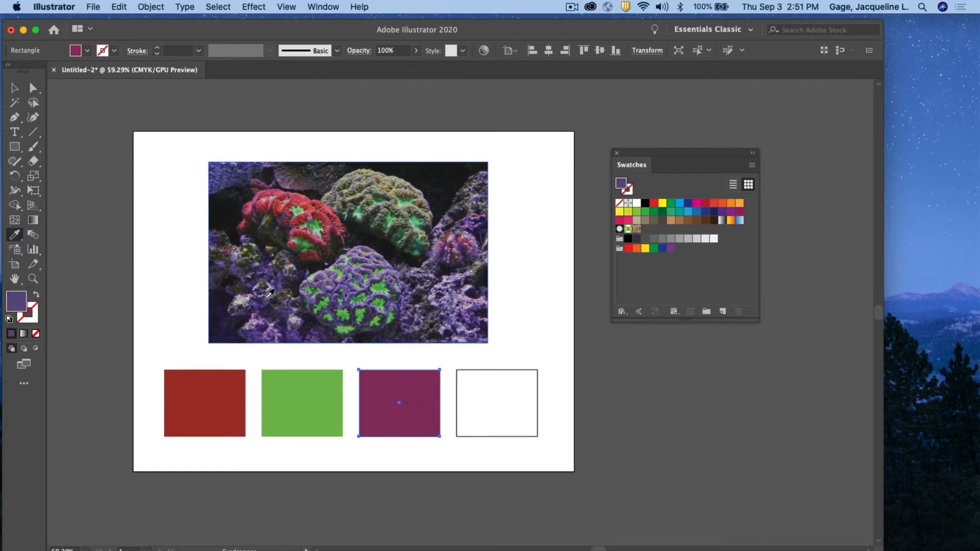
pyautogui.click(14, 89)
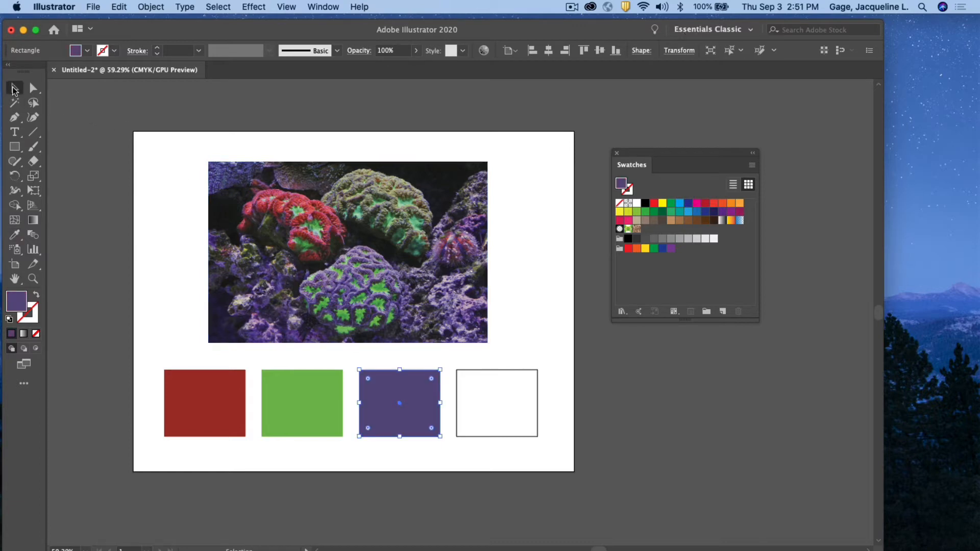
# Fill the fourth rectangle with a beige sampled from the photo's lower-left rock, and deselect it
pyautogui.click(534, 372)
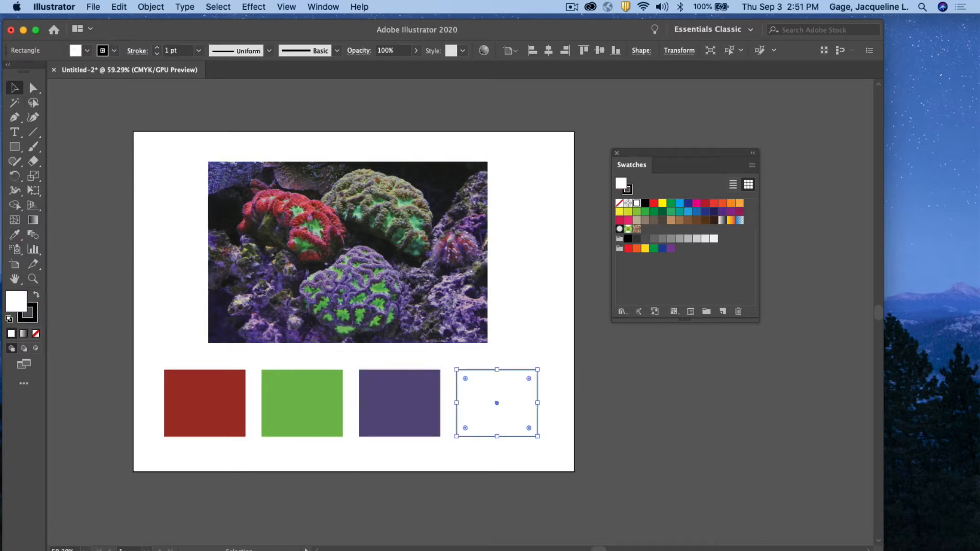
pyautogui.click(14, 234)
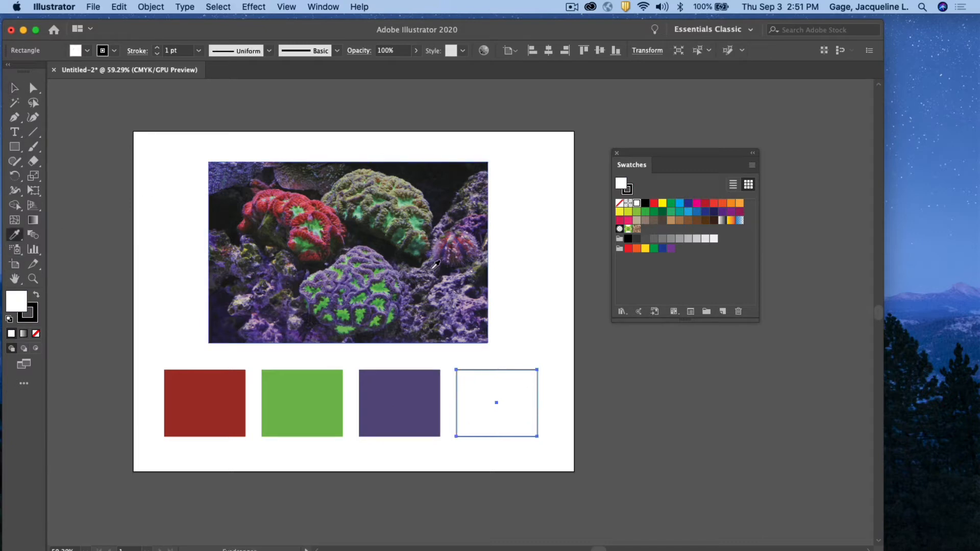
pyautogui.click(244, 298)
pyautogui.press('v')
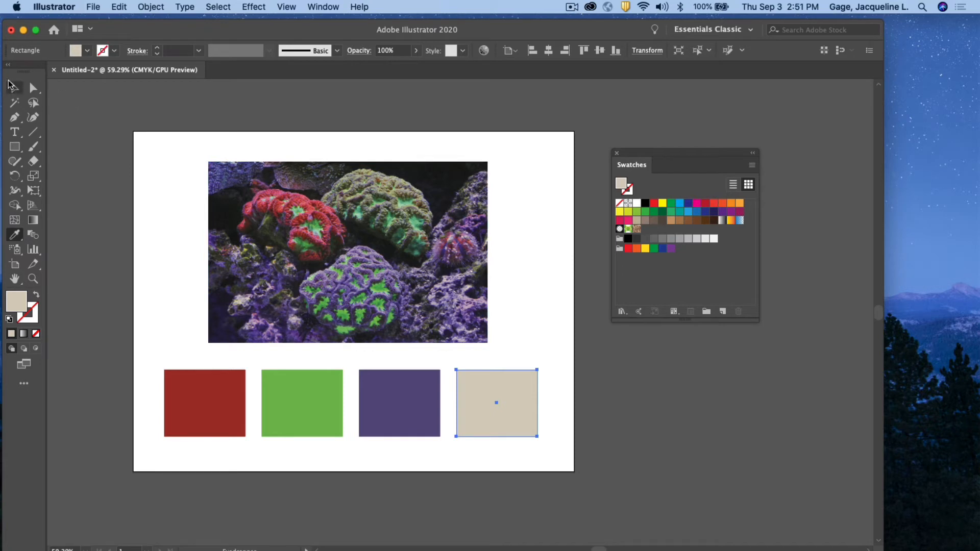
pyautogui.click(558, 297)
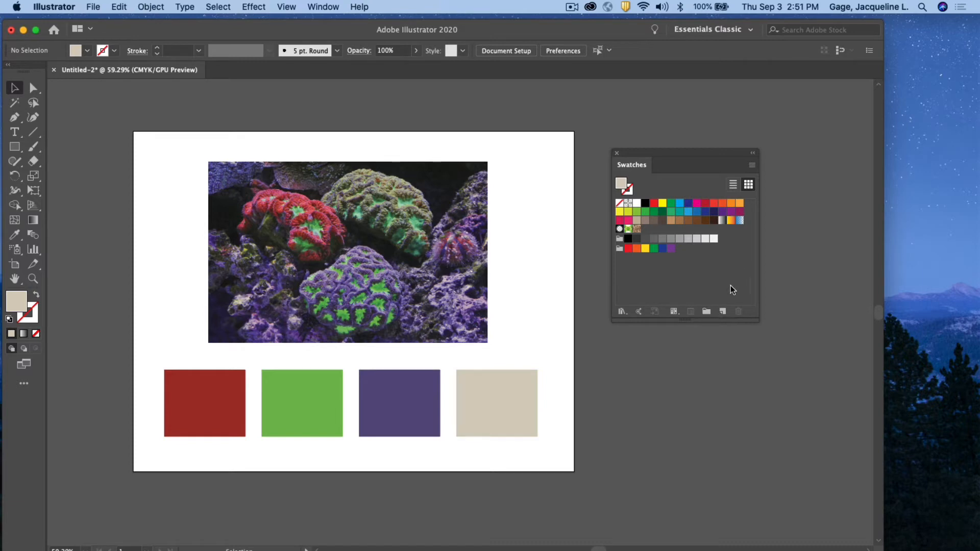
# Create a new color group named "ocean" in the swatches
pyautogui.click(706, 311)
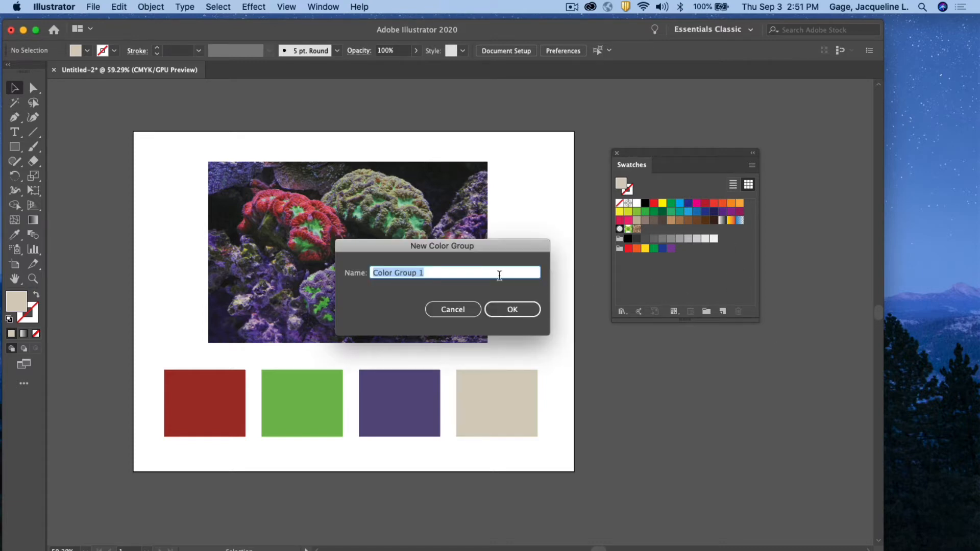
pyautogui.write('ocean')
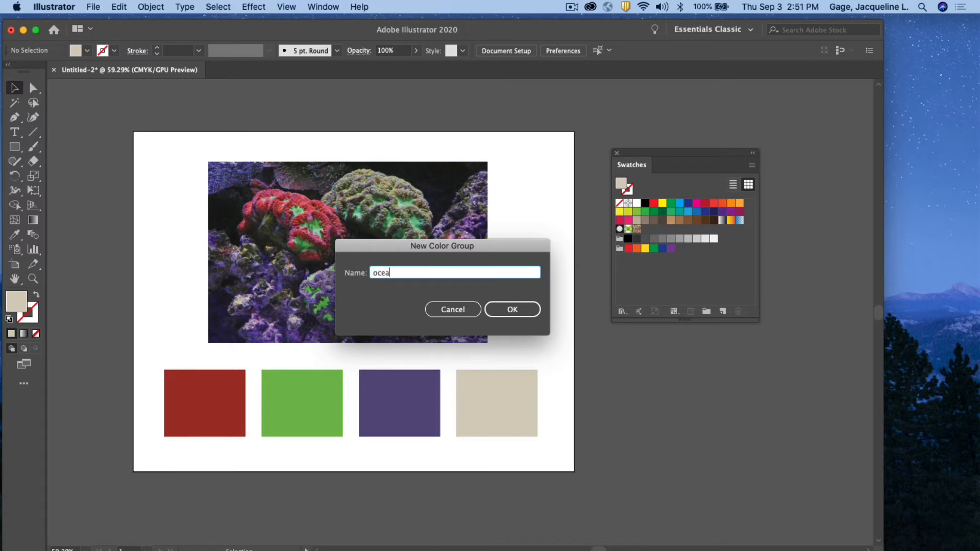
pyautogui.click(515, 310)
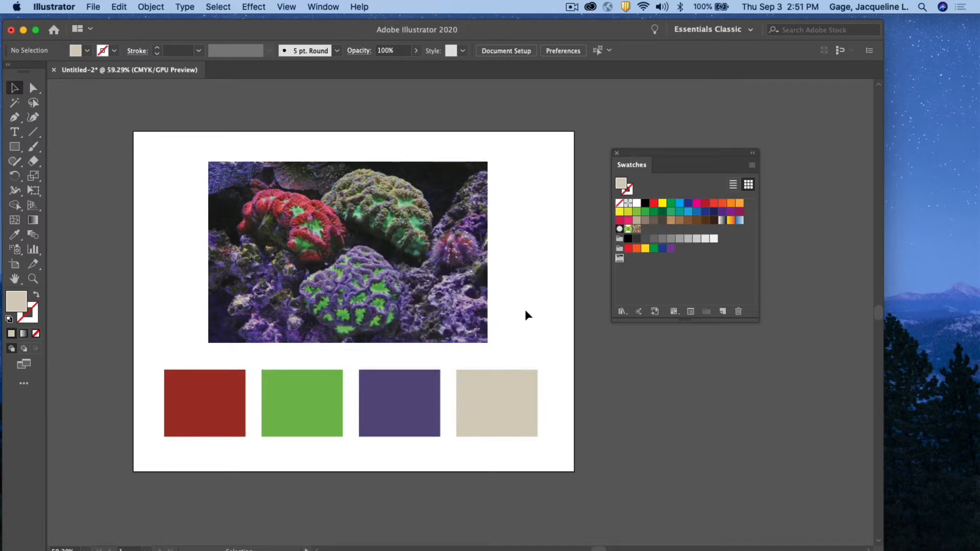
# Move the Swatches panel over the photo and add the first rectangle's red fill to the ocean color group
pyautogui.click(227, 375)
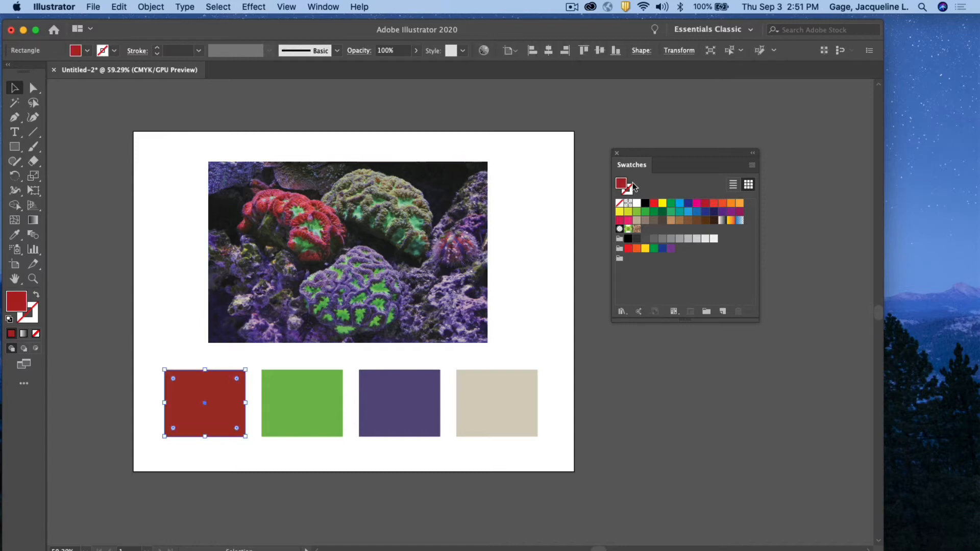
pyautogui.moveTo(666, 157); pyautogui.dragTo(246, 168)
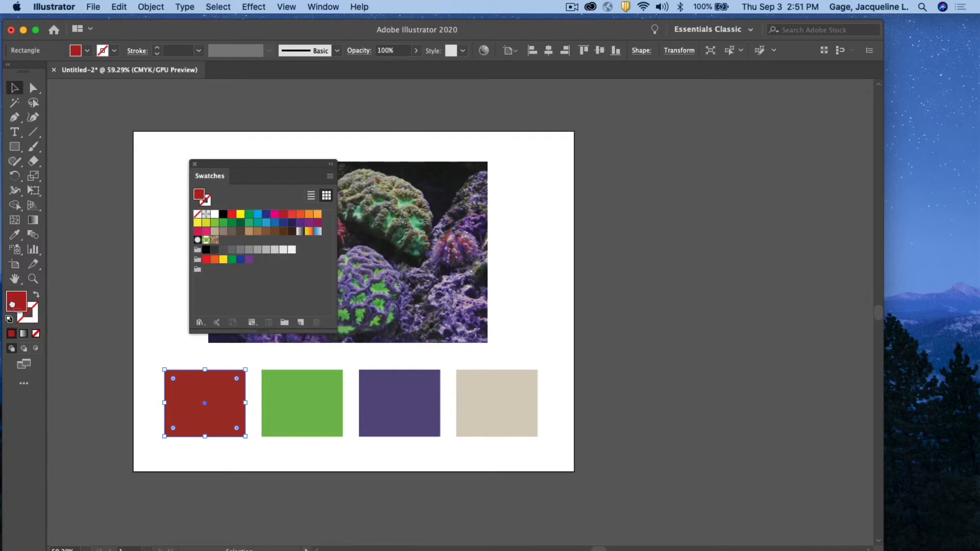
pyautogui.moveTo(94, 305); pyautogui.dragTo(202, 271)
pyautogui.click(153, 336)
# Add the green and purple fills of the second and third rectangles to the ocean color group
pyautogui.click(313, 391)
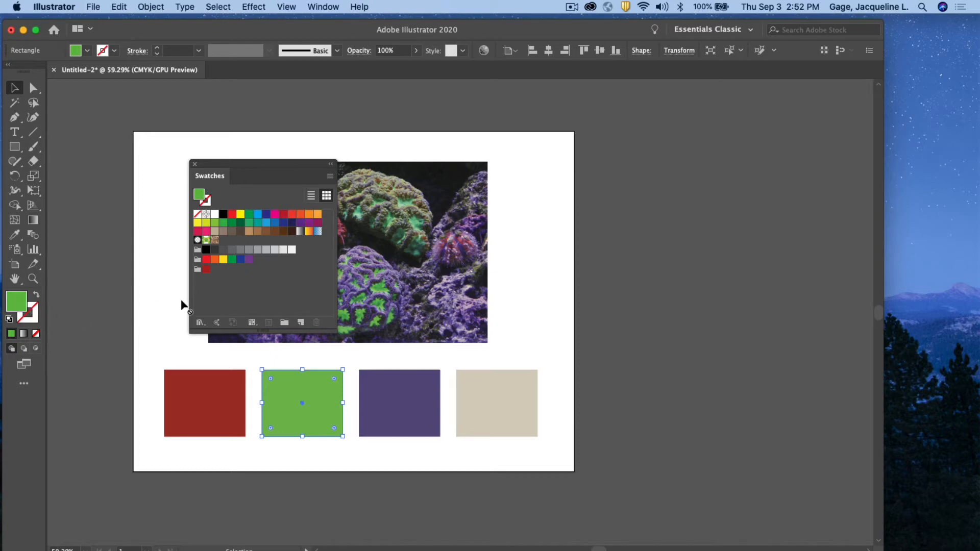
pyautogui.moveTo(182, 305); pyautogui.dragTo(214, 271)
pyautogui.click(403, 411)
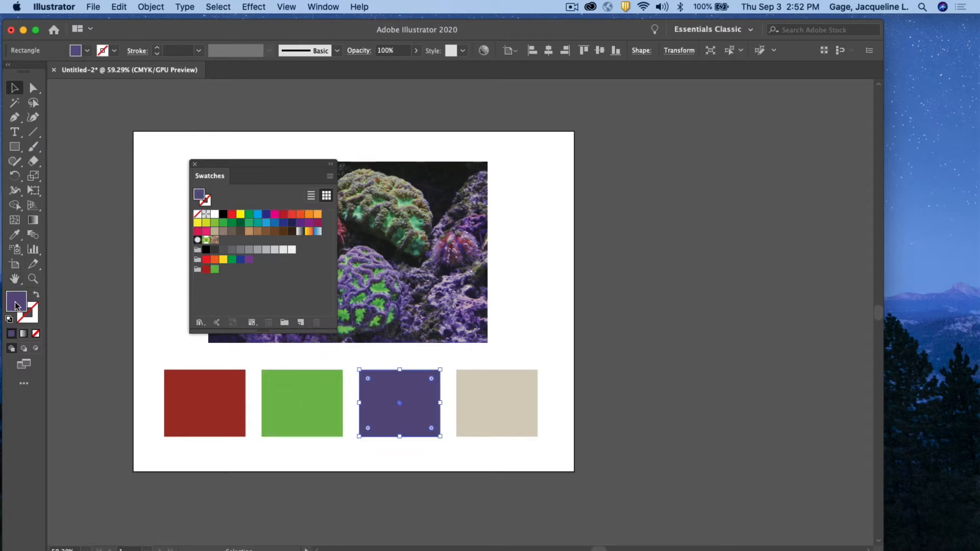
pyautogui.moveTo(16, 303); pyautogui.dragTo(223, 270)
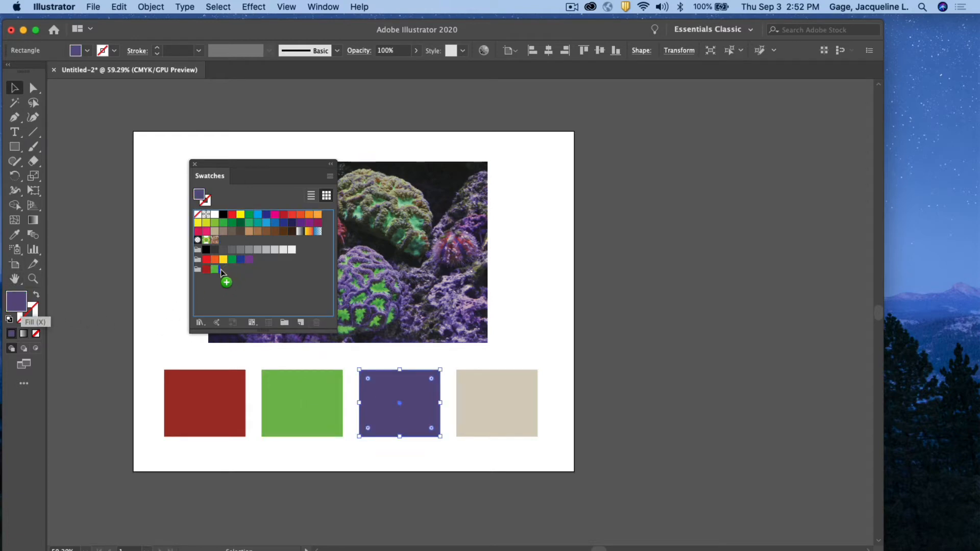
# Add the fourth rectangle's beige fill to the ocean color group after purple, and shift the Swatches panel slightly
pyautogui.click(488, 388)
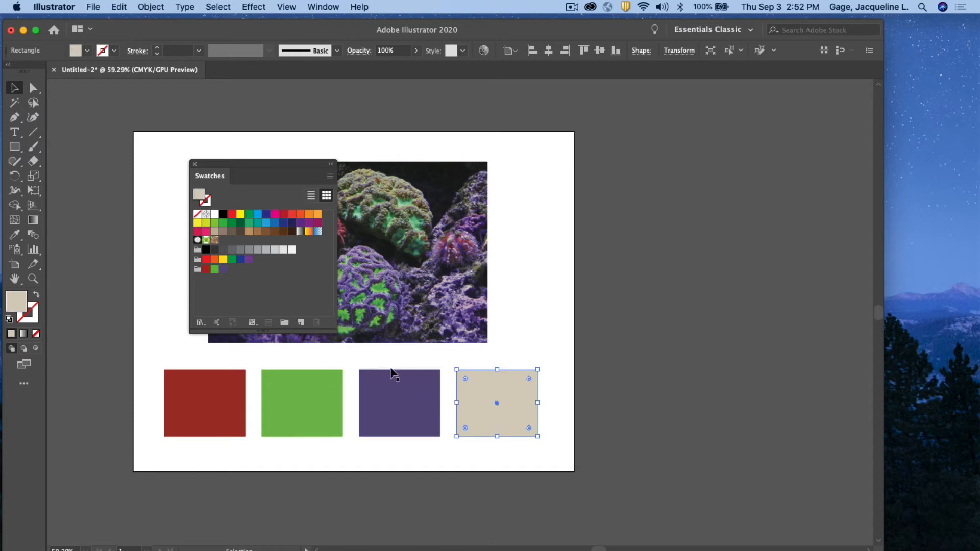
pyautogui.moveTo(18, 306); pyautogui.dragTo(233, 267)
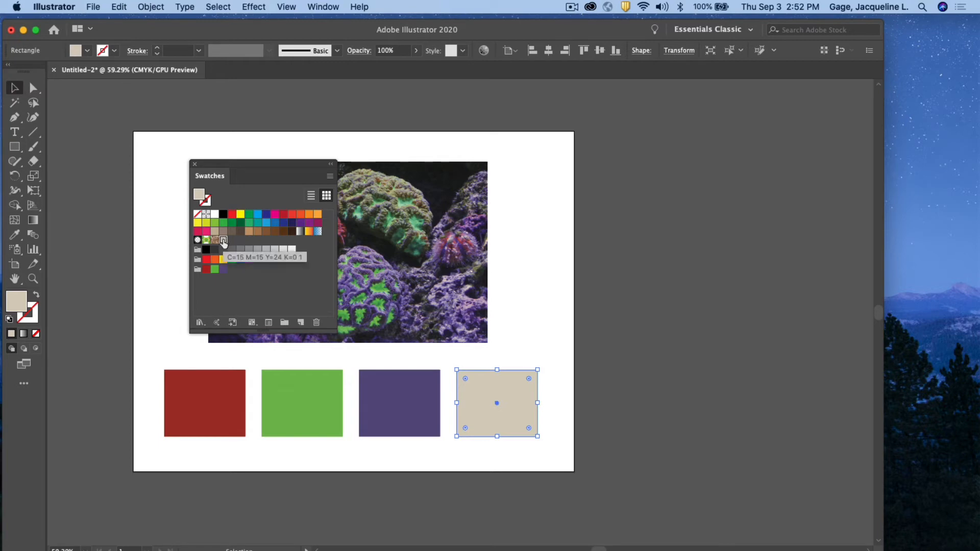
pyautogui.moveTo(223, 243); pyautogui.dragTo(231, 270)
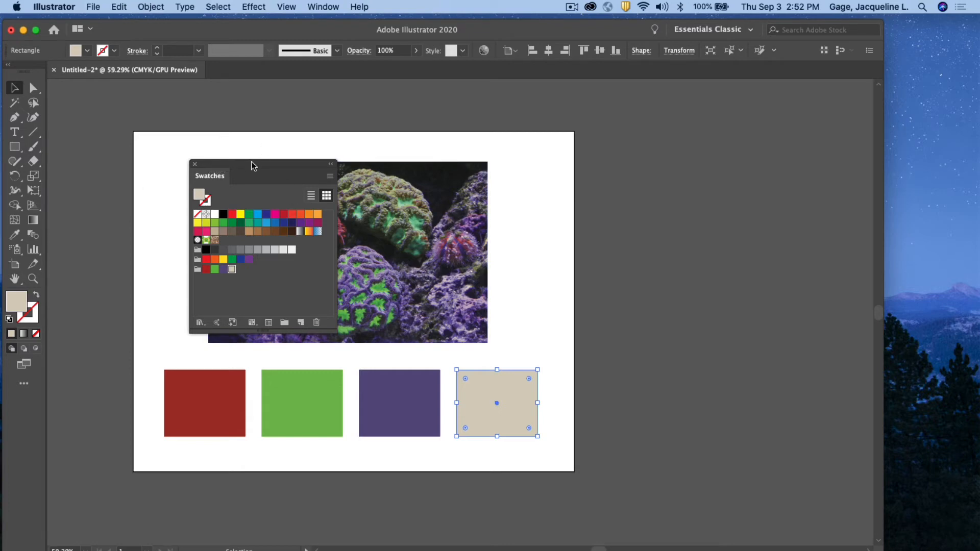
pyautogui.moveTo(252, 164); pyautogui.dragTo(312, 144)
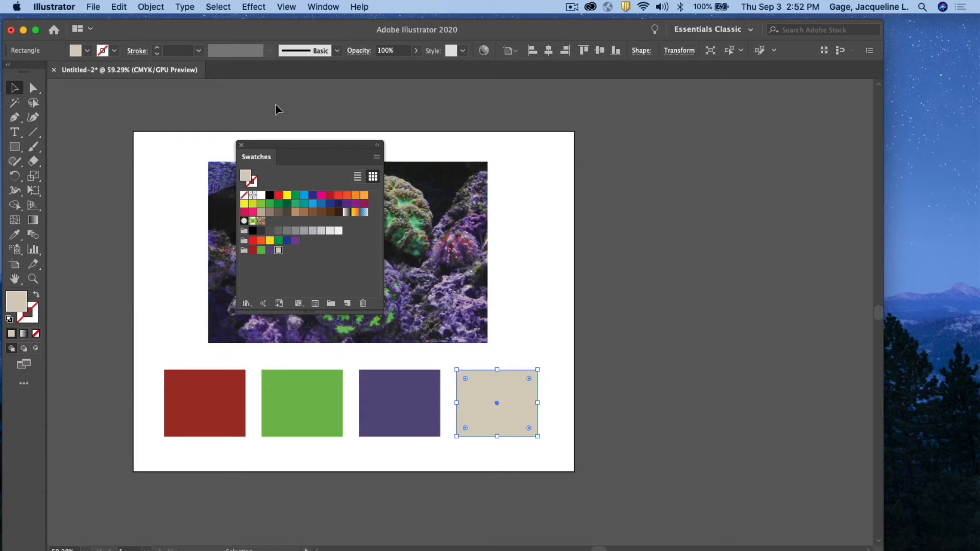
pyautogui.click(324, 8)
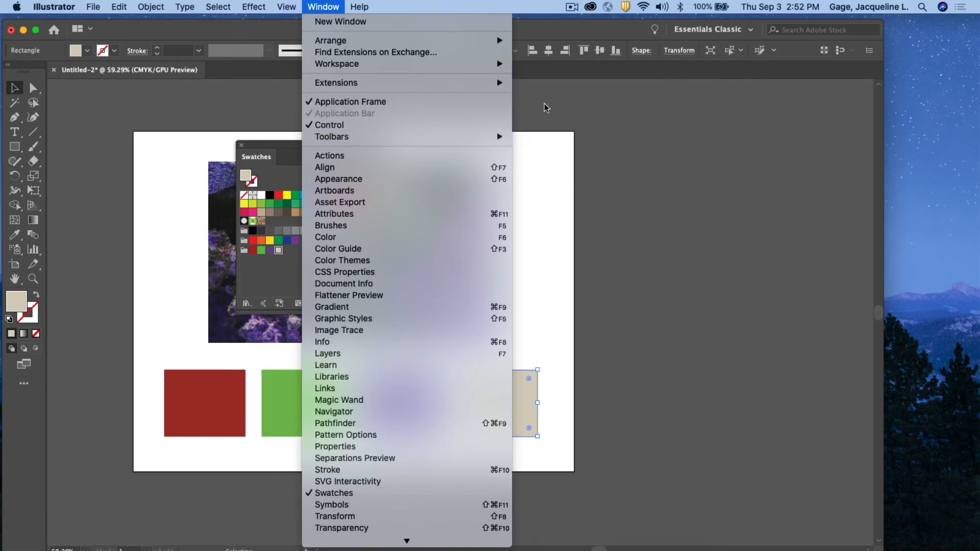
pyautogui.click(575, 113)
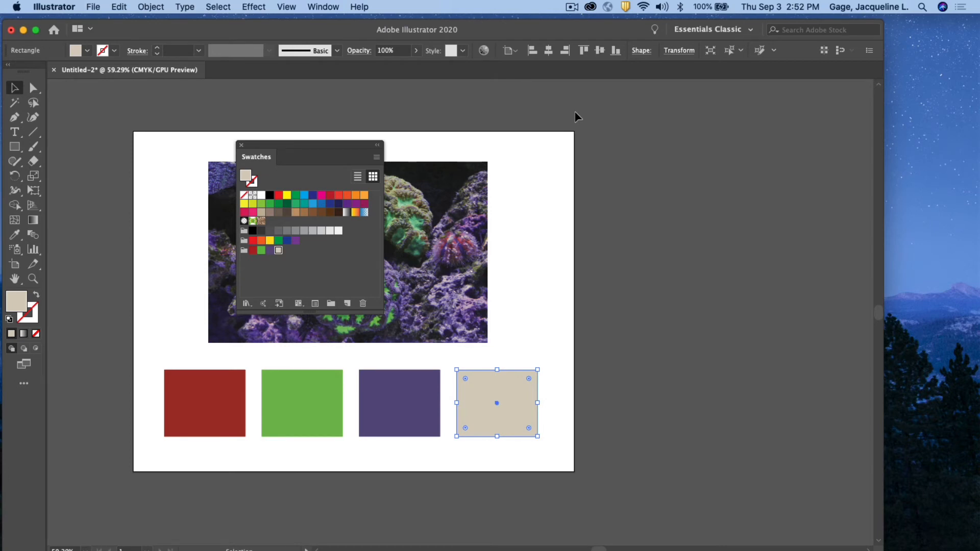
pyautogui.click(246, 305)
pyautogui.moveTo(247, 309)
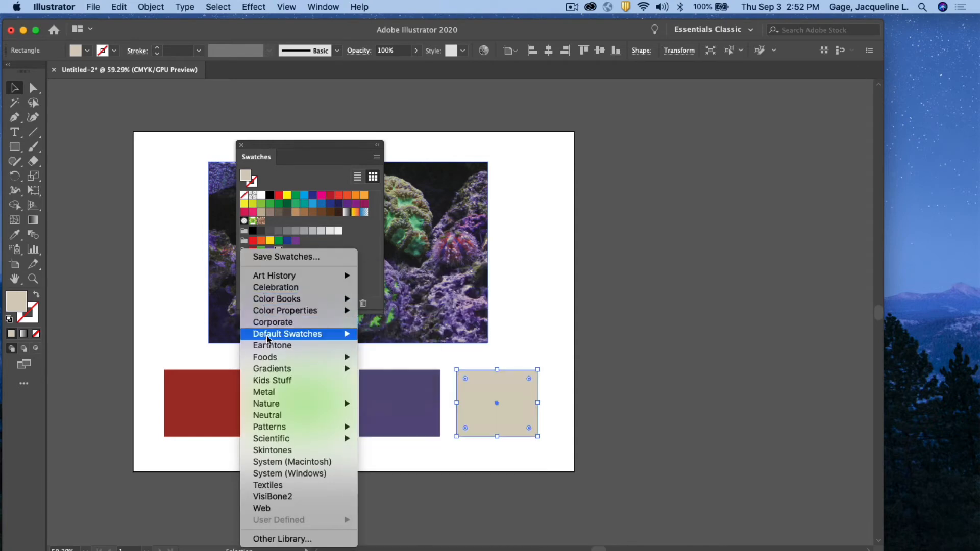
pyautogui.click(364, 274)
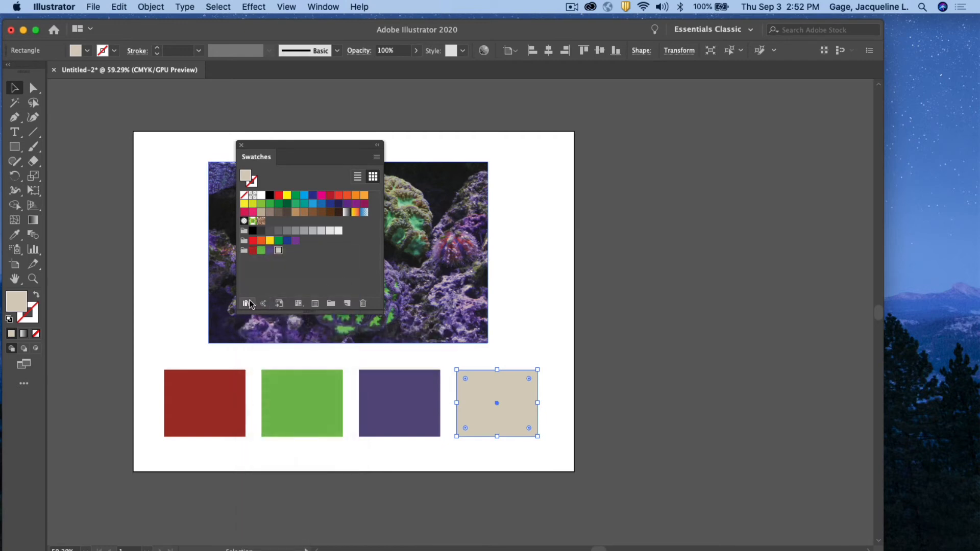
# Open the Beach swatch library from the Nature set, add its lime, teal, magenta, yellow and orange color group to the swatches, and close the library
pyautogui.click(249, 303)
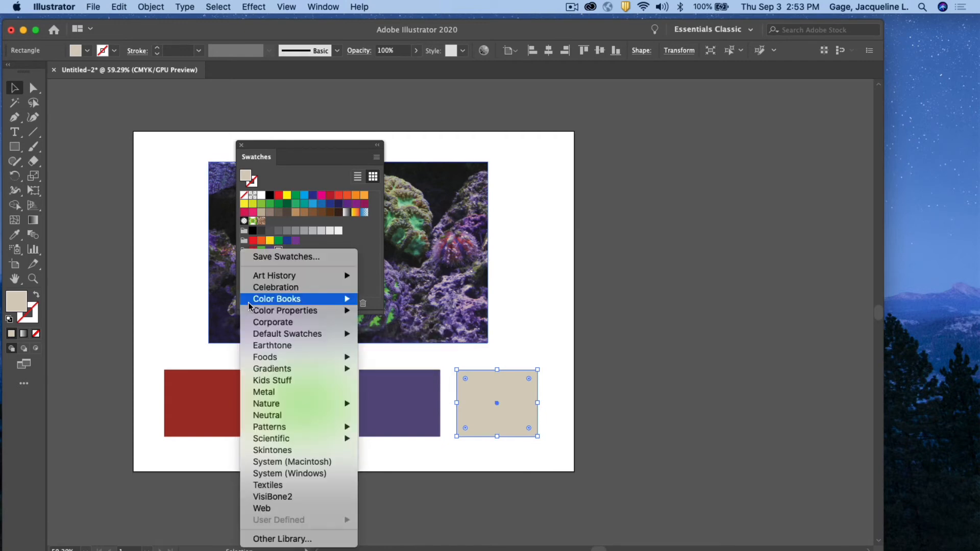
pyautogui.moveTo(250, 305)
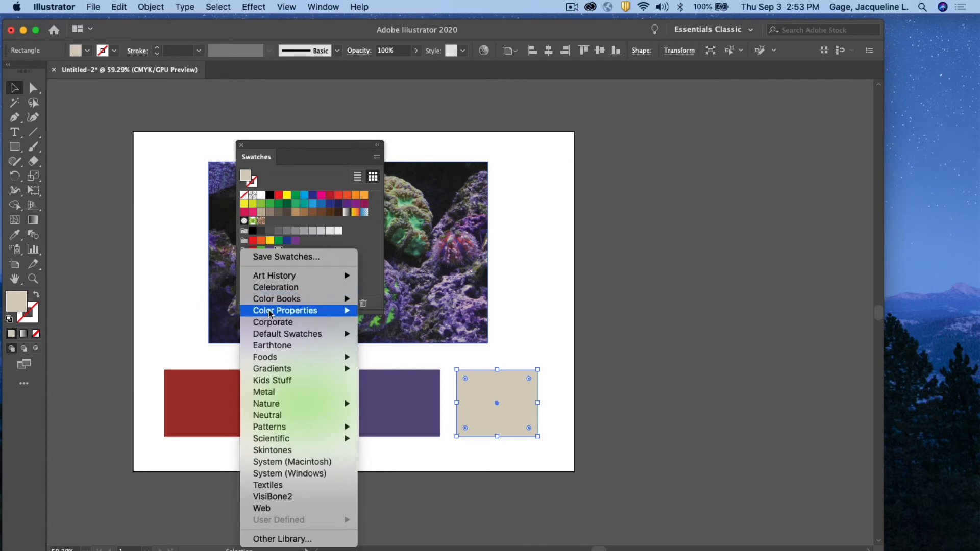
pyautogui.moveTo(266, 359)
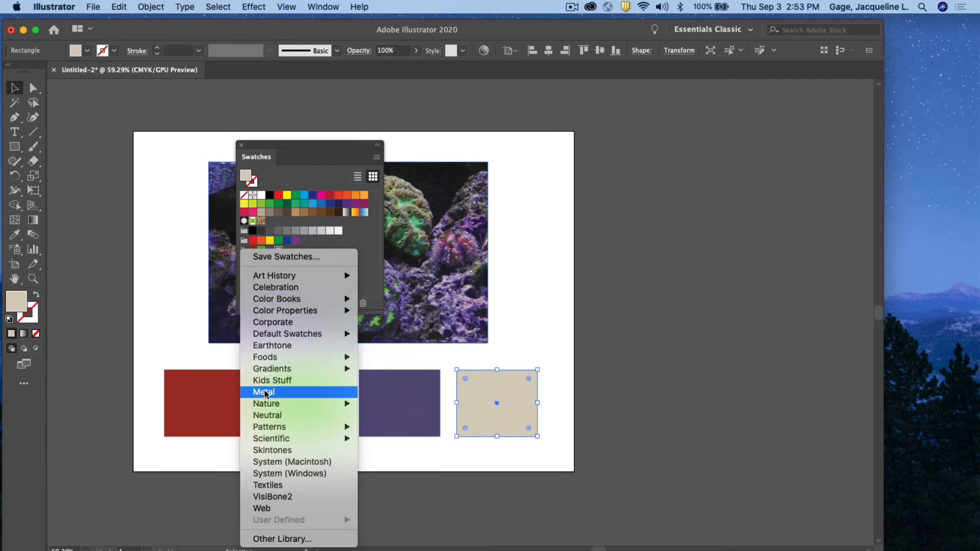
pyautogui.moveTo(267, 406)
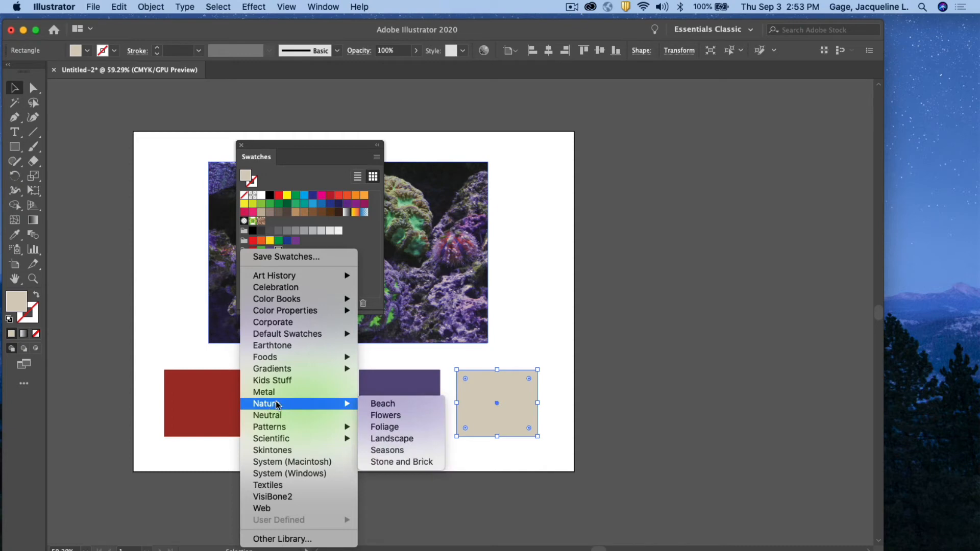
pyautogui.click(382, 404)
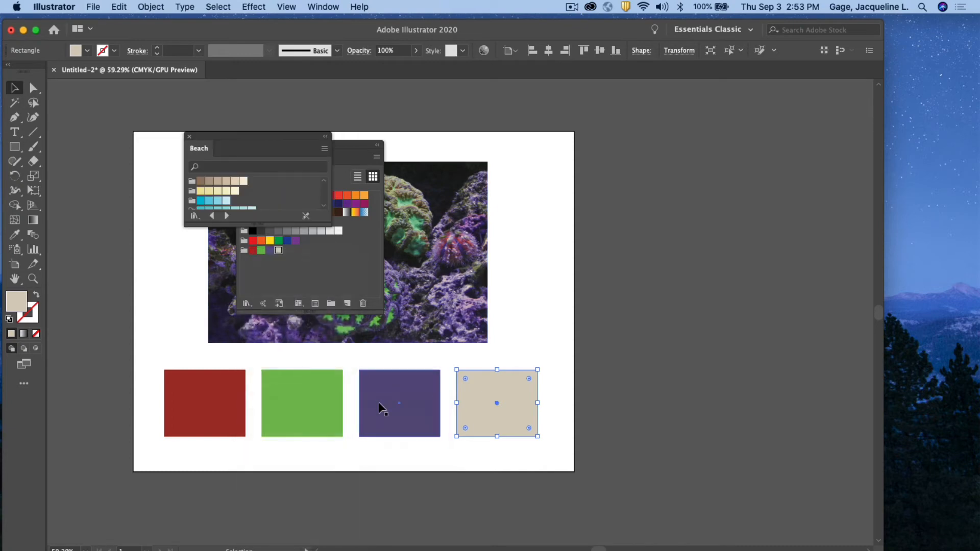
pyautogui.moveTo(269, 135); pyautogui.dragTo(588, 156)
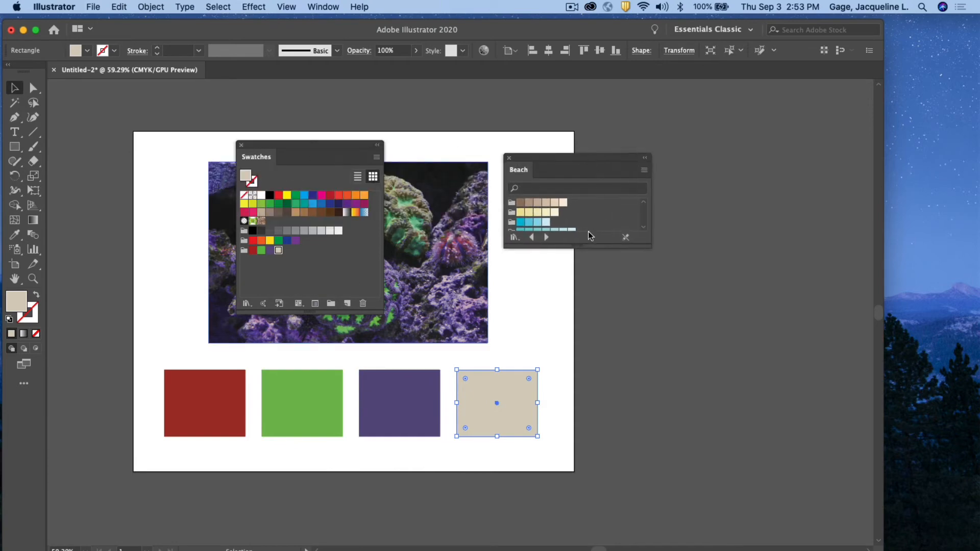
pyautogui.moveTo(586, 246); pyautogui.dragTo(574, 351)
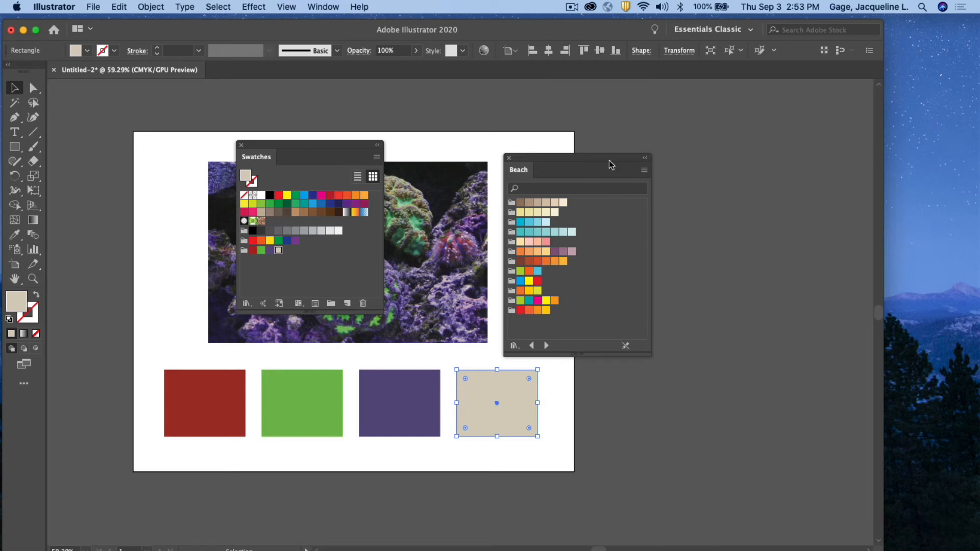
pyautogui.click(511, 301)
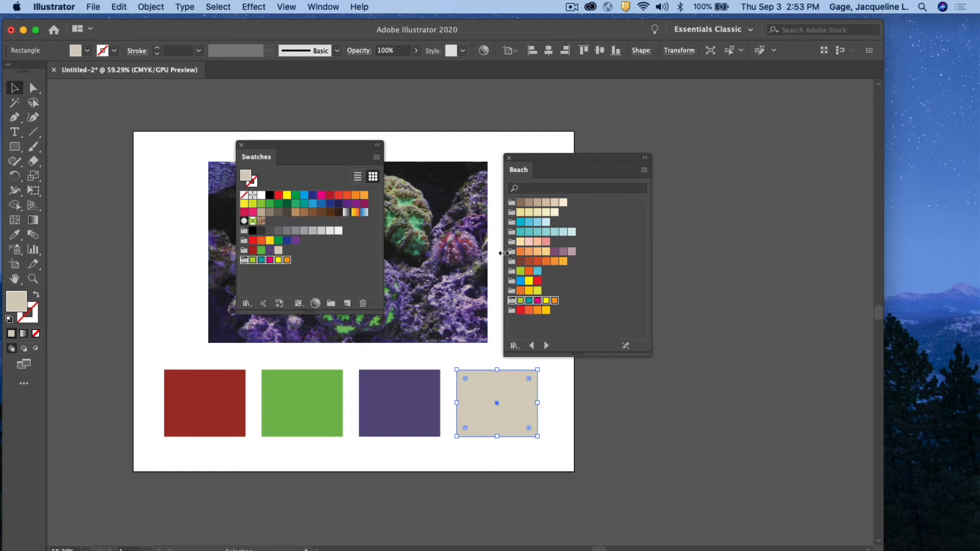
pyautogui.click(509, 158)
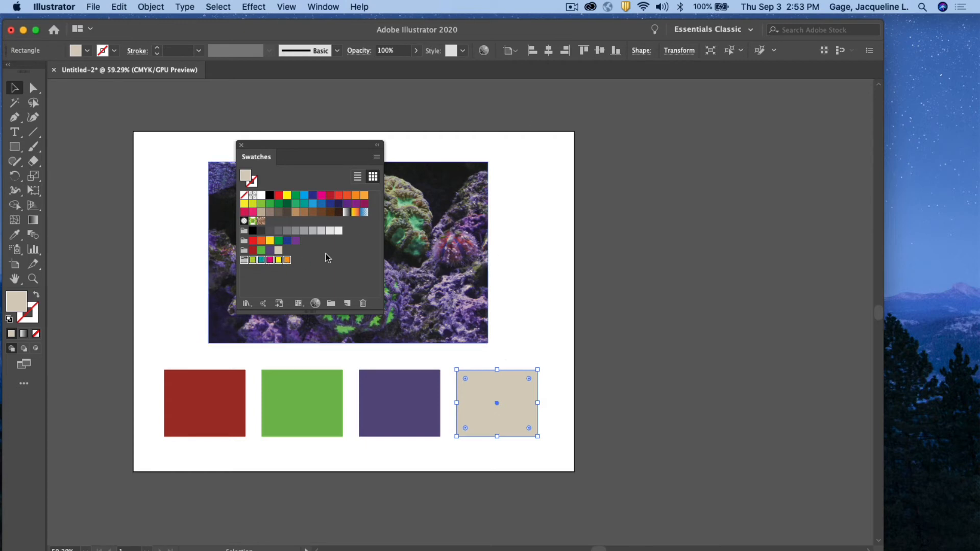
# Open the Kids Stuff swatch library and add its amber, blue, red, green and orange color group to the swatches
pyautogui.click(246, 303)
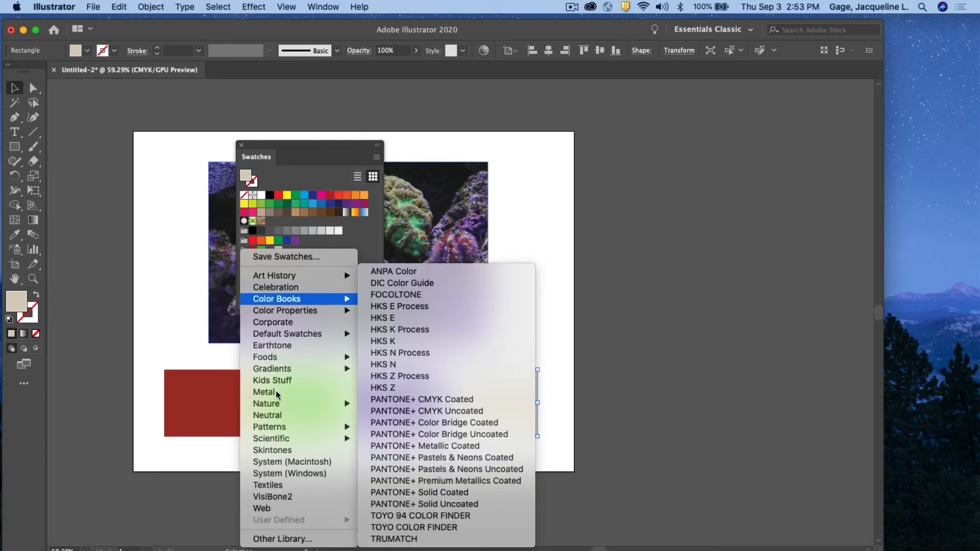
pyautogui.click(276, 381)
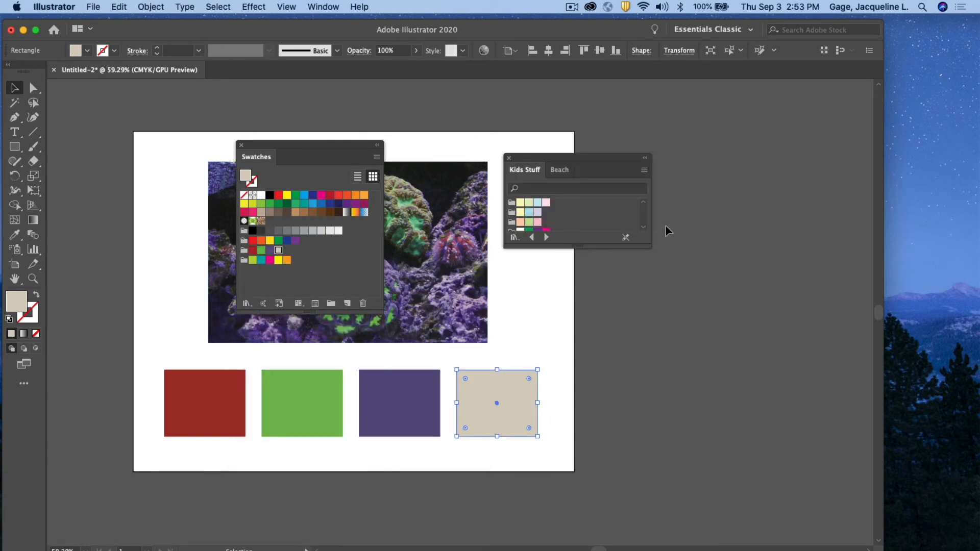
pyautogui.moveTo(589, 247); pyautogui.dragTo(588, 346)
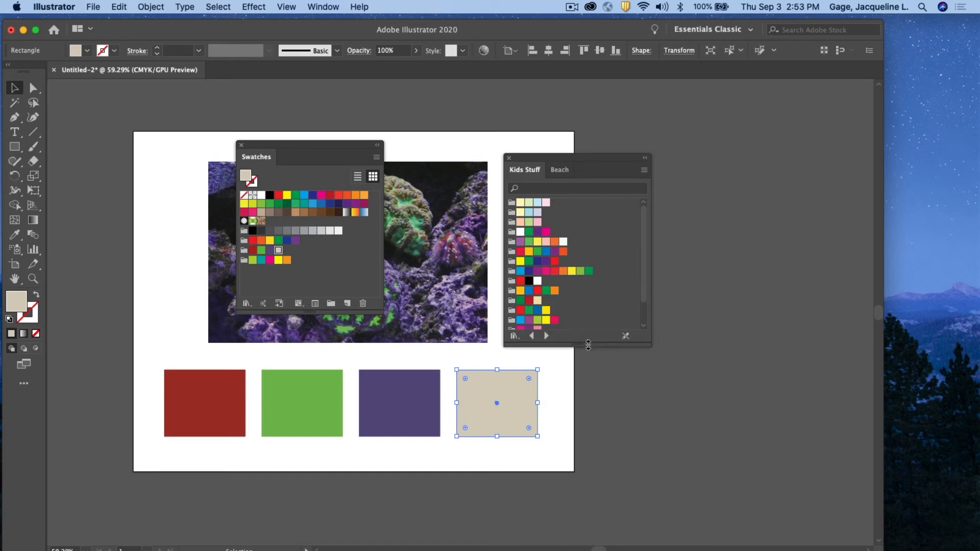
pyautogui.click(512, 292)
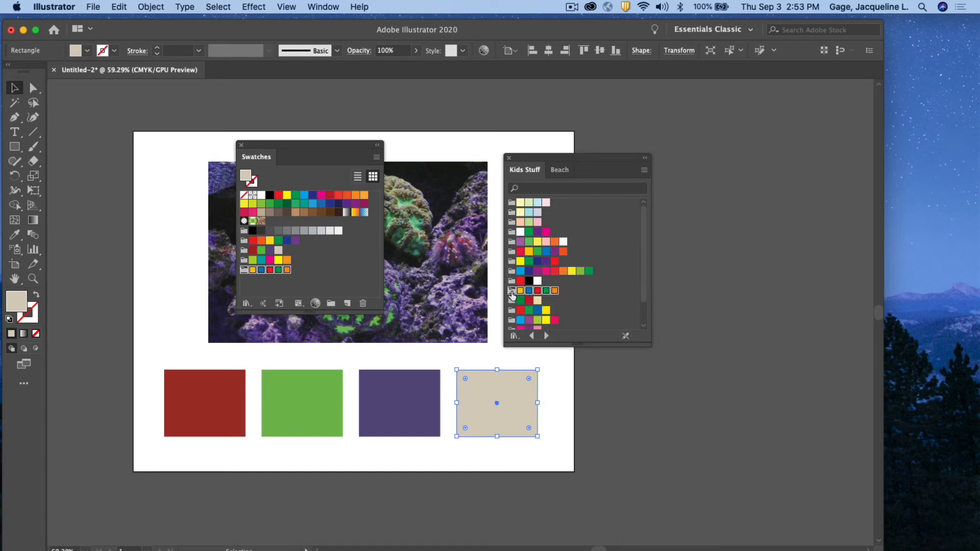
pyautogui.click(337, 280)
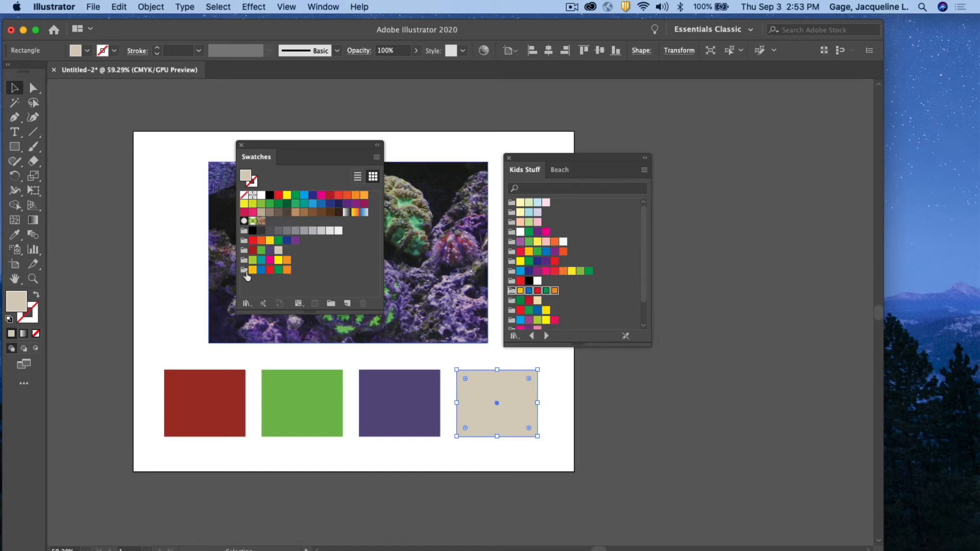
# Delete the Kids Stuff color group from the swatches and close the Kids Stuff library
pyautogui.click(243, 271)
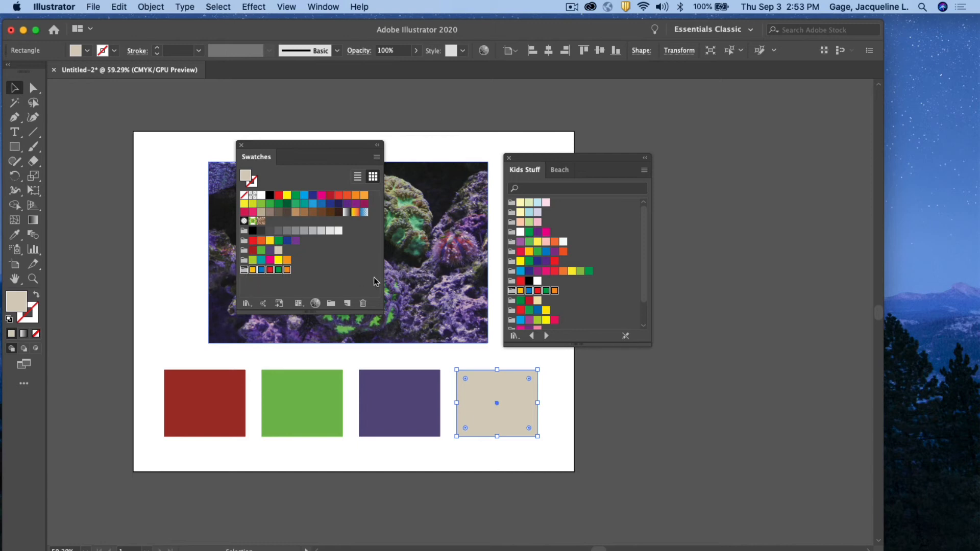
pyautogui.click(364, 303)
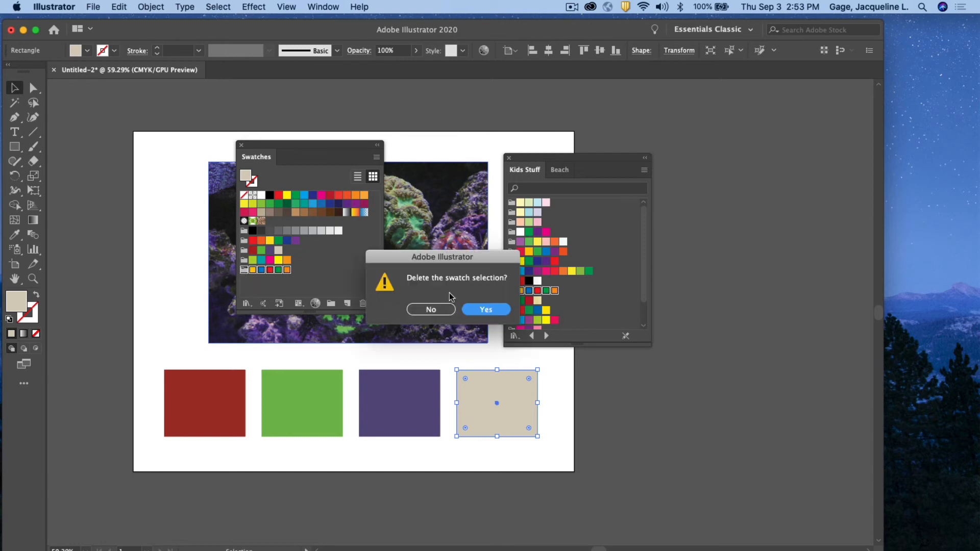
pyautogui.click(487, 310)
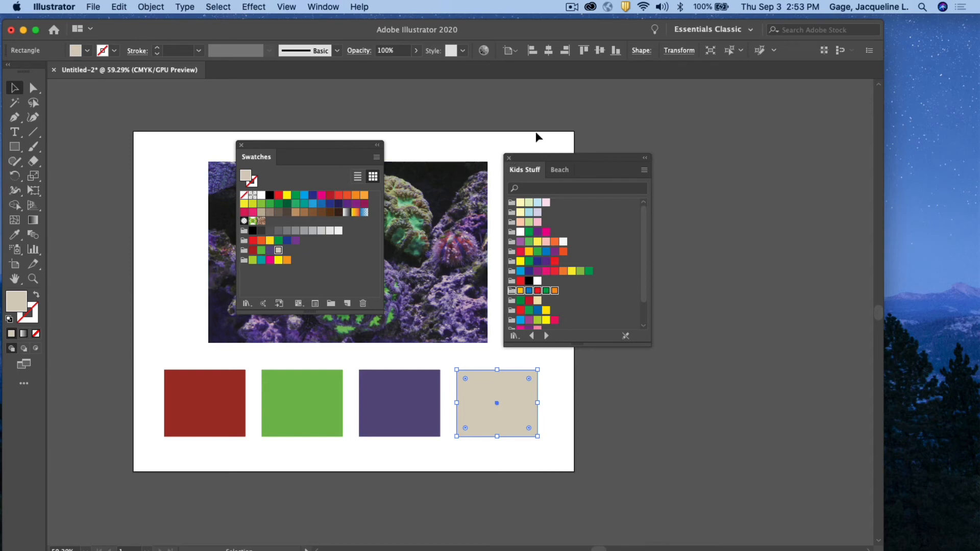
pyautogui.click(509, 158)
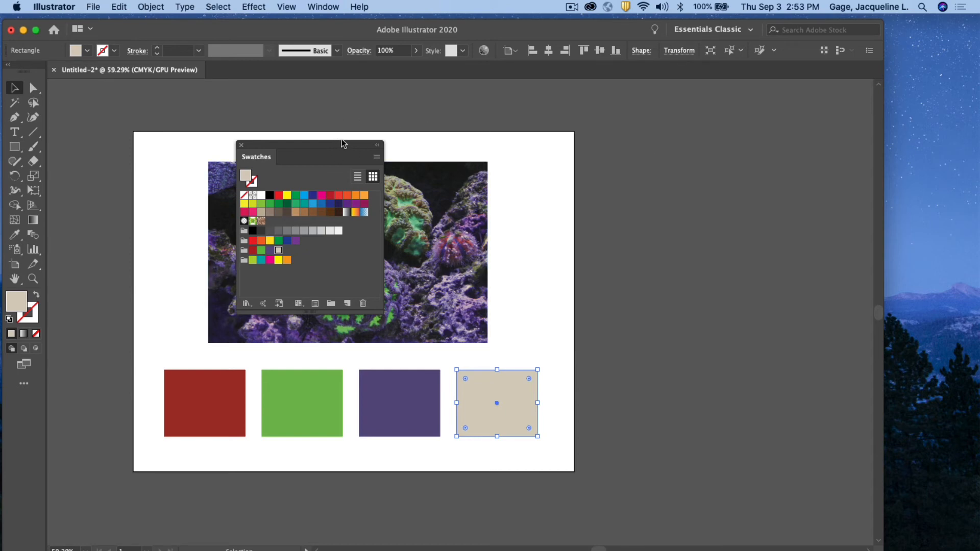
# Move the Swatches panel aside and start a new swatch mixed to C 27, M 66, Y 21, K 30
pyautogui.moveTo(341, 148); pyautogui.dragTo(513, 148)
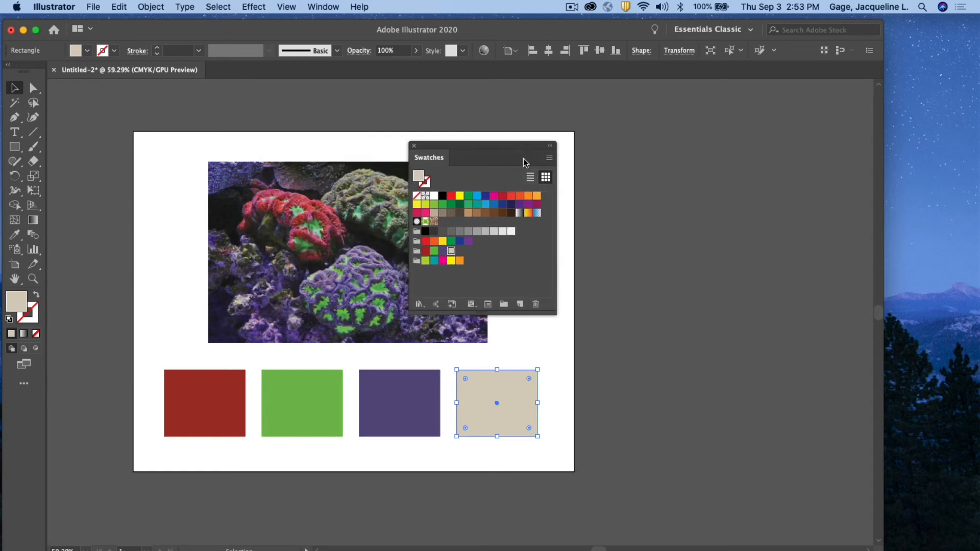
pyautogui.click(521, 305)
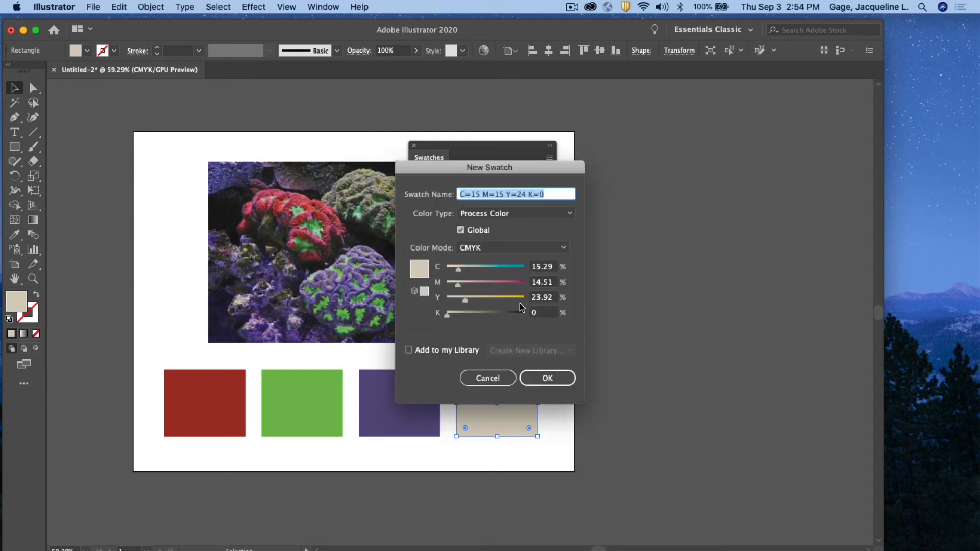
pyautogui.click(459, 270)
pyautogui.moveTo(471, 270); pyautogui.dragTo(470, 315)
pyautogui.moveTo(474, 270); pyautogui.dragTo(467, 270)
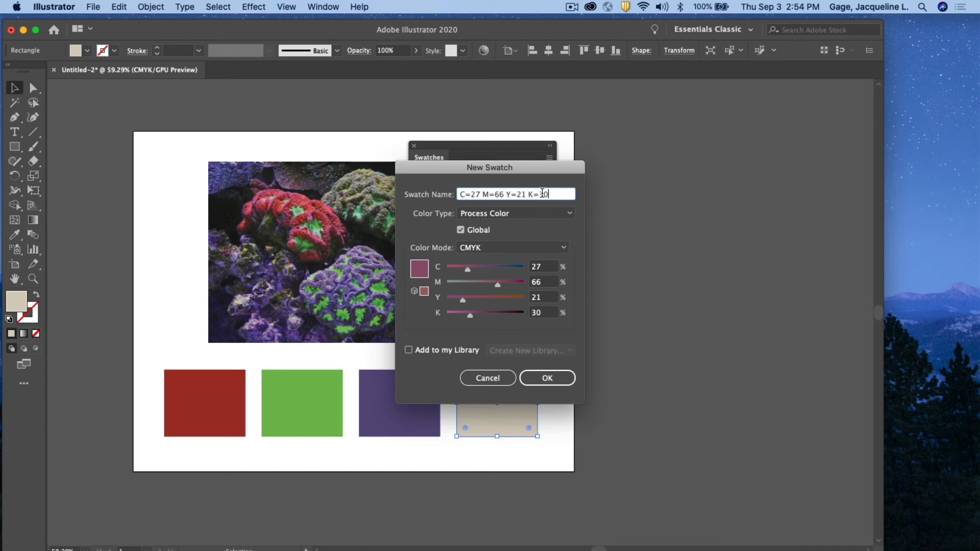
# Name the new swatch "purple-ish" and create it
pyautogui.moveTo(558, 194); pyautogui.dragTo(443, 198)
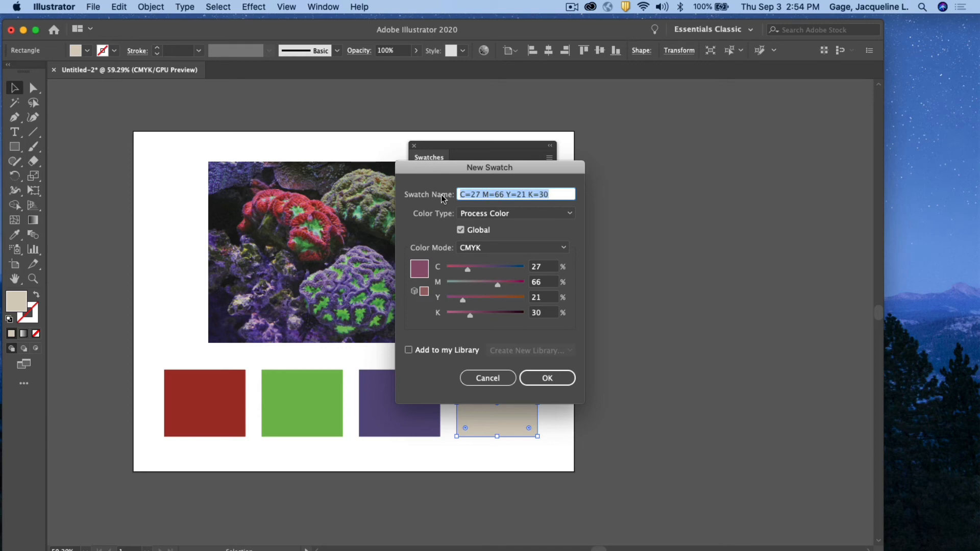
pyautogui.write('purple-ish')
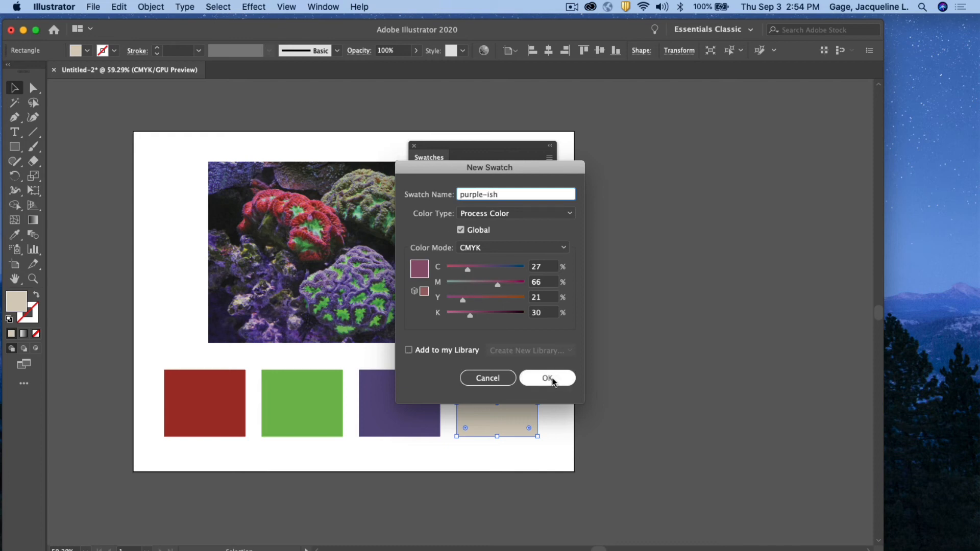
pyautogui.click(554, 382)
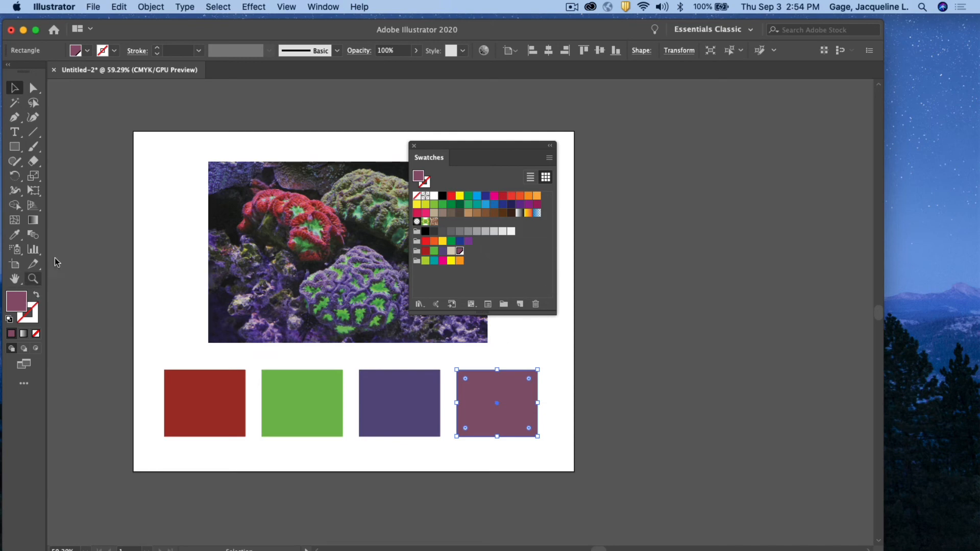
# Open the Color Guide and place it as a floating panel over the Swatches panel
pyautogui.click(325, 7)
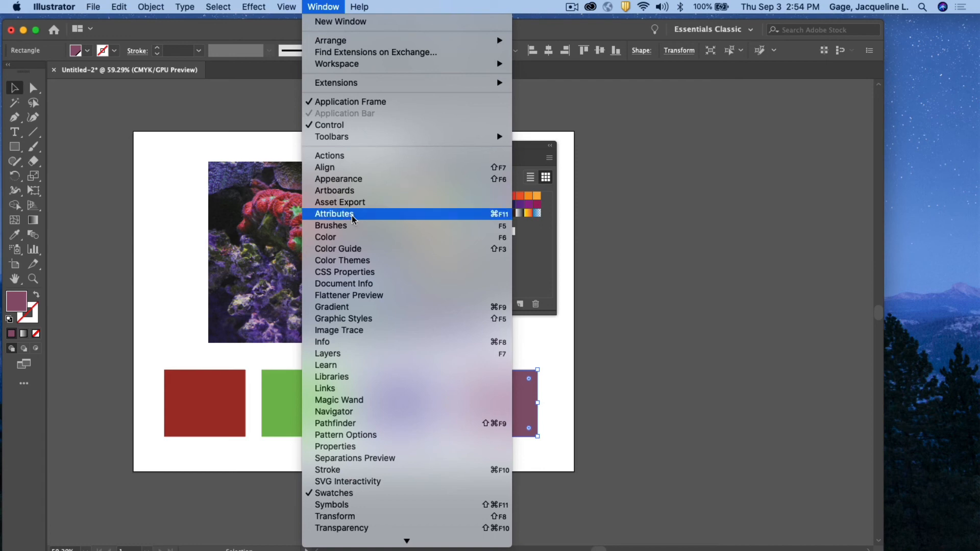
pyautogui.click(348, 252)
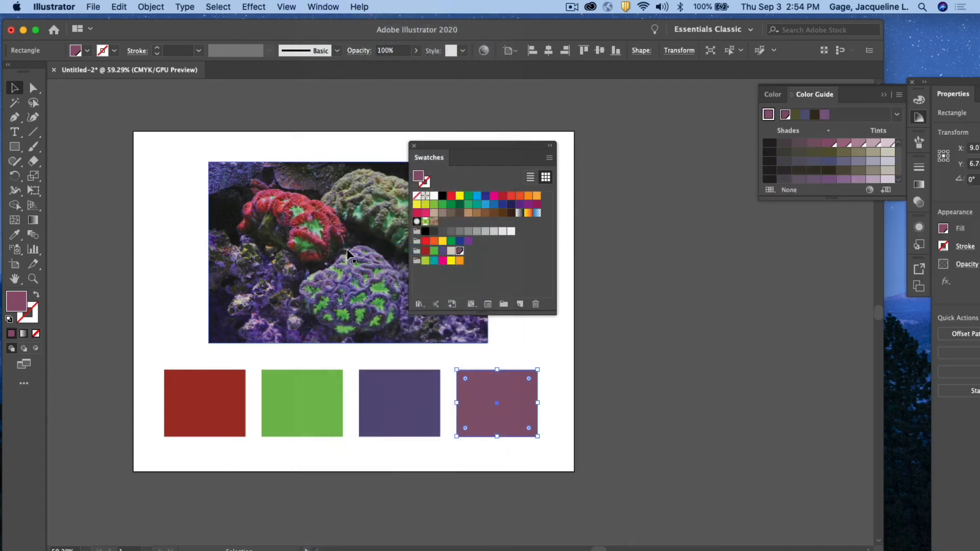
pyautogui.moveTo(802, 100); pyautogui.dragTo(469, 130)
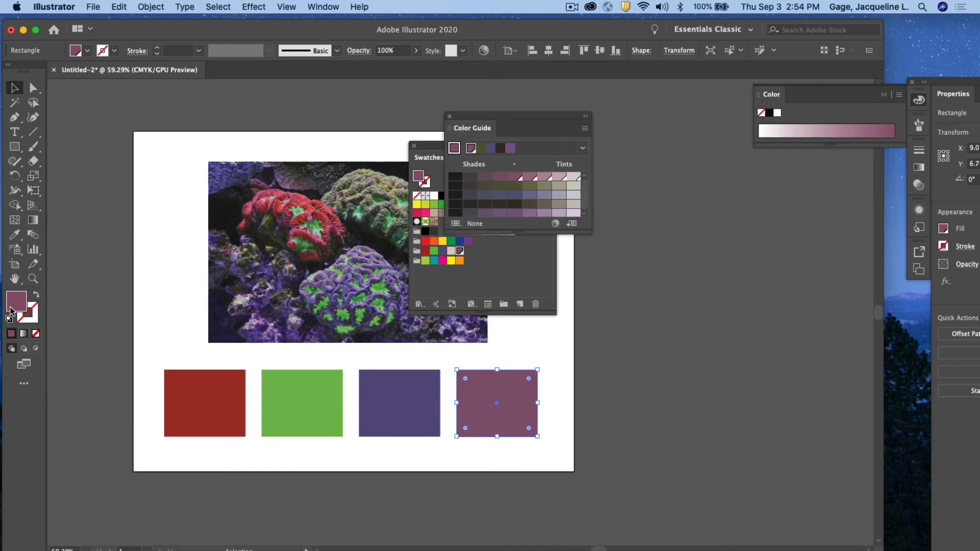
# Try the Color Guide's harmony colors, including olive, blue and purple, on the fourth rectangle and reapply the base plum color
pyautogui.click(481, 149)
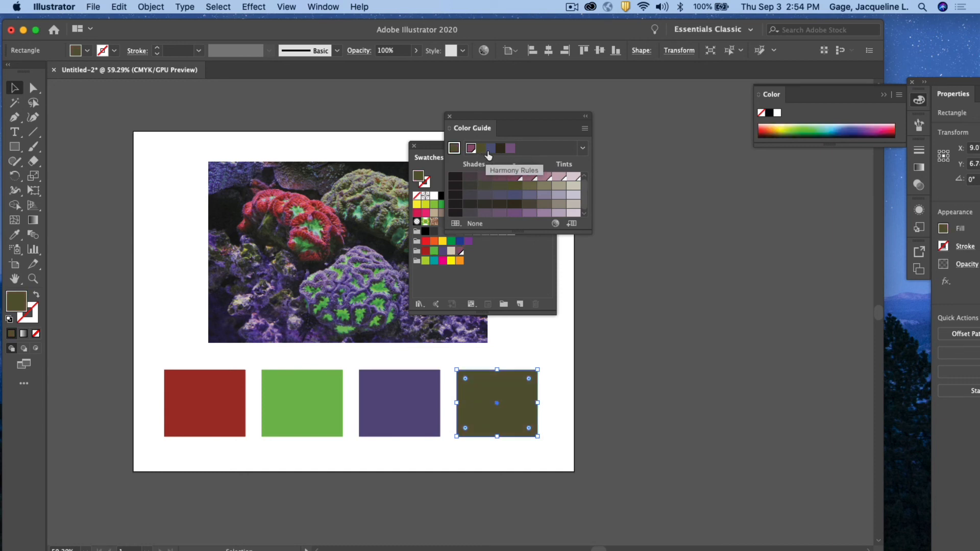
pyautogui.click(490, 149)
pyautogui.click(501, 148)
pyautogui.click(471, 149)
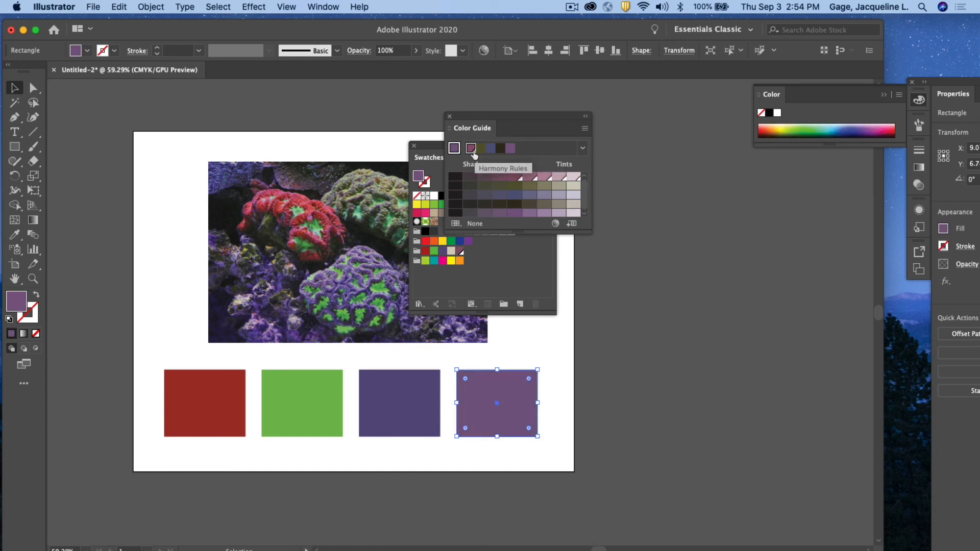
# Enlarge the Color Guide and fill the fourth rectangle with a light grayish-violet tint from the blue row
pyautogui.moveTo(547, 233); pyautogui.dragTo(535, 305)
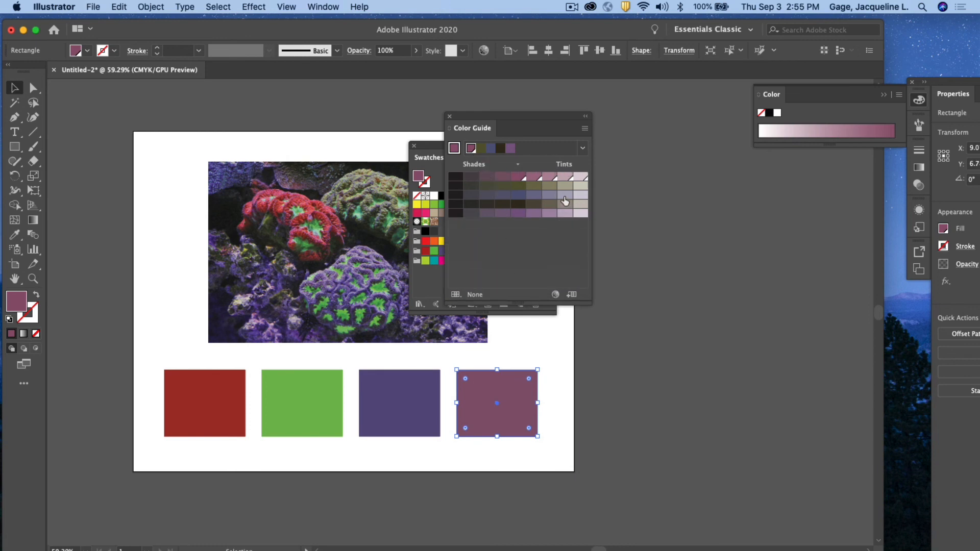
pyautogui.click(564, 197)
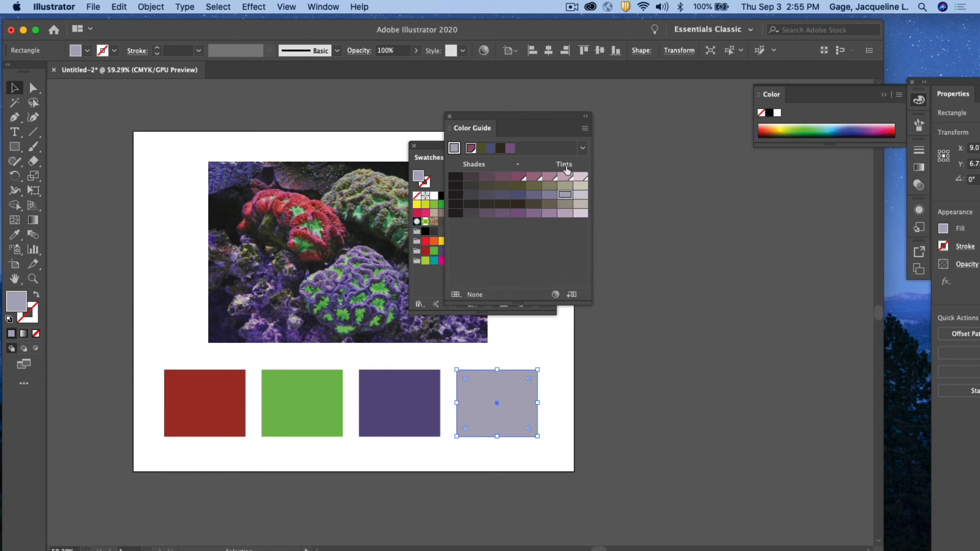
# Display the Color Guide's Warm/Cool variations, and switch it to the Vivid/Muted variations
pyautogui.click(585, 130)
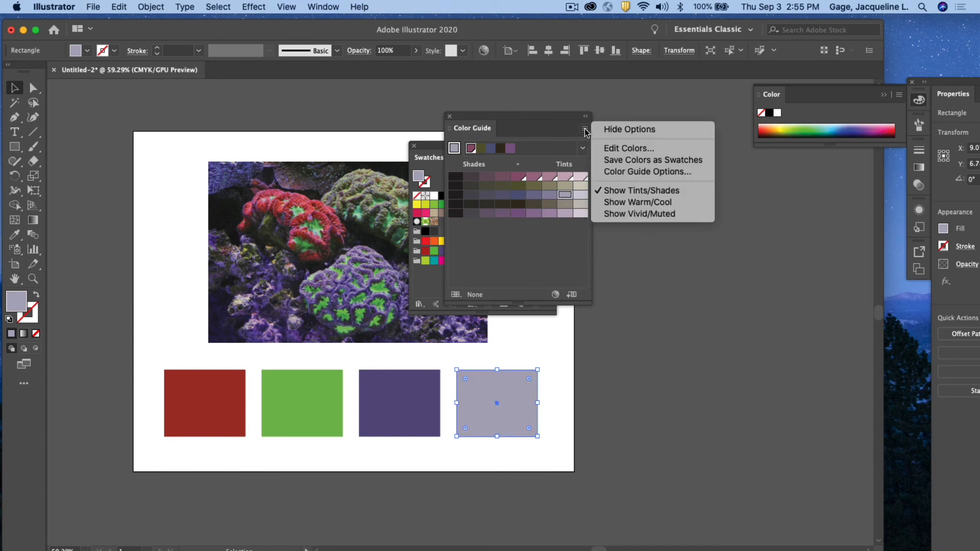
pyautogui.click(628, 204)
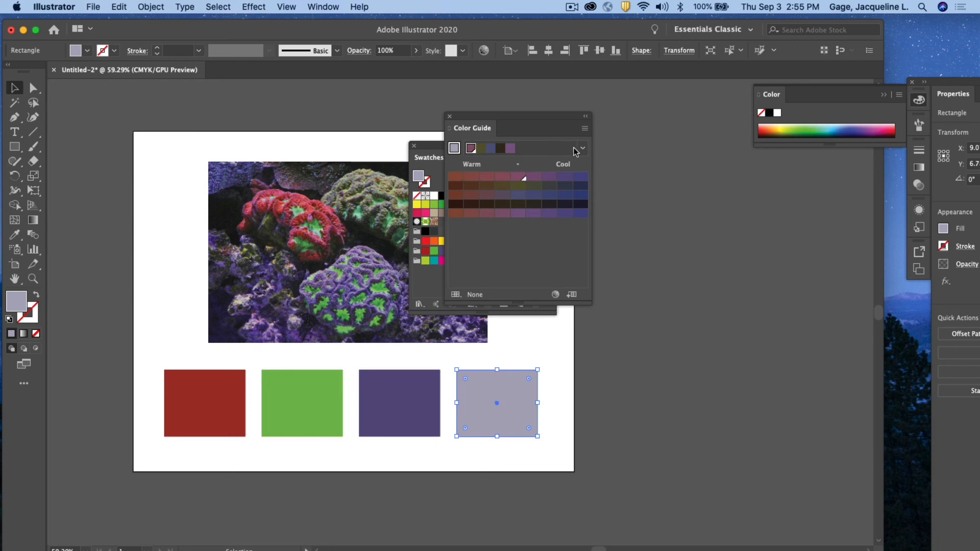
pyautogui.click(585, 130)
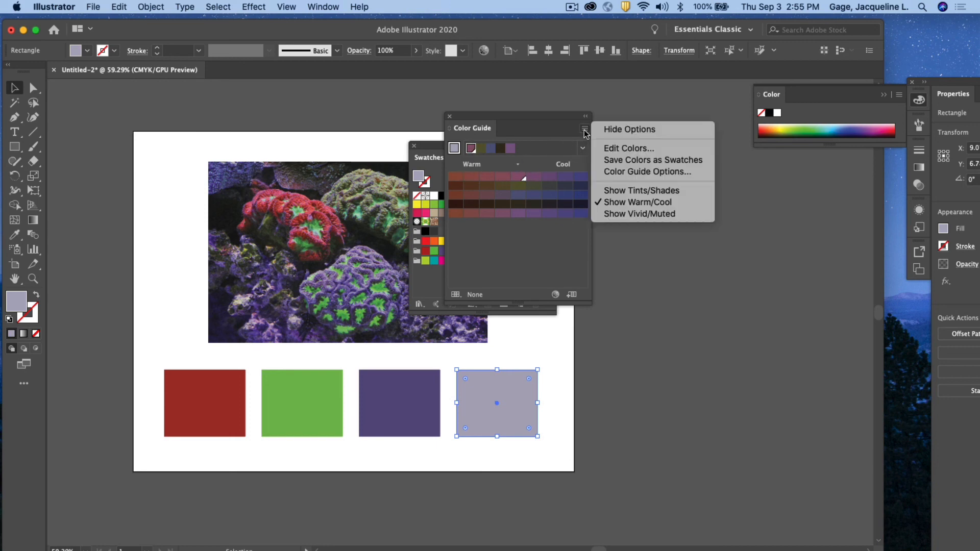
pyautogui.click(627, 216)
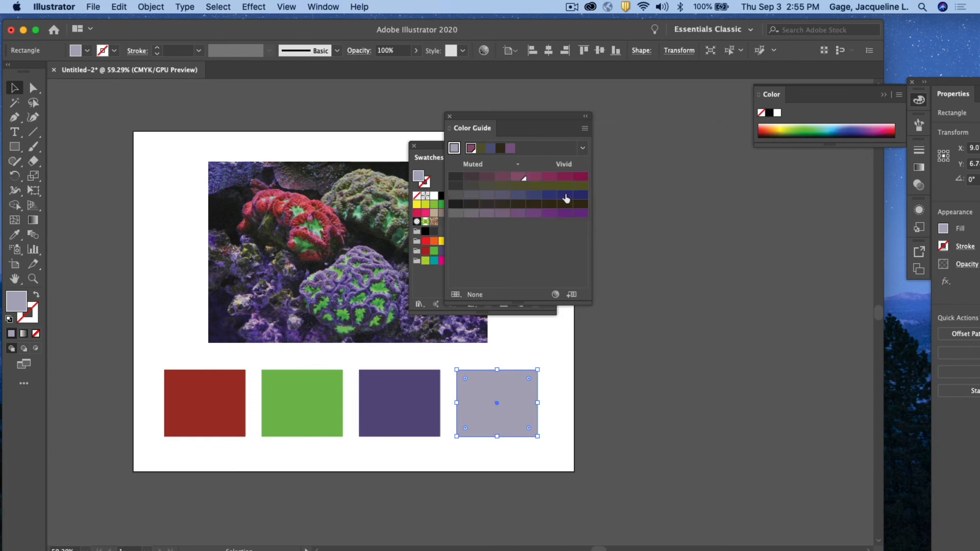
# Fill the fourth rectangle with a vivid dark blue from the Color Guide's blue row and close the Color Guide
pyautogui.click(565, 197)
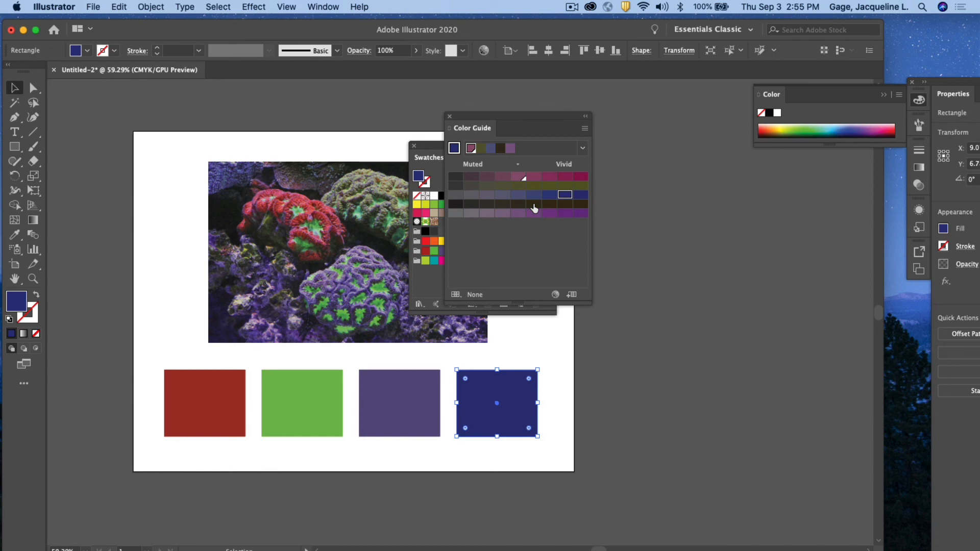
pyautogui.click(450, 116)
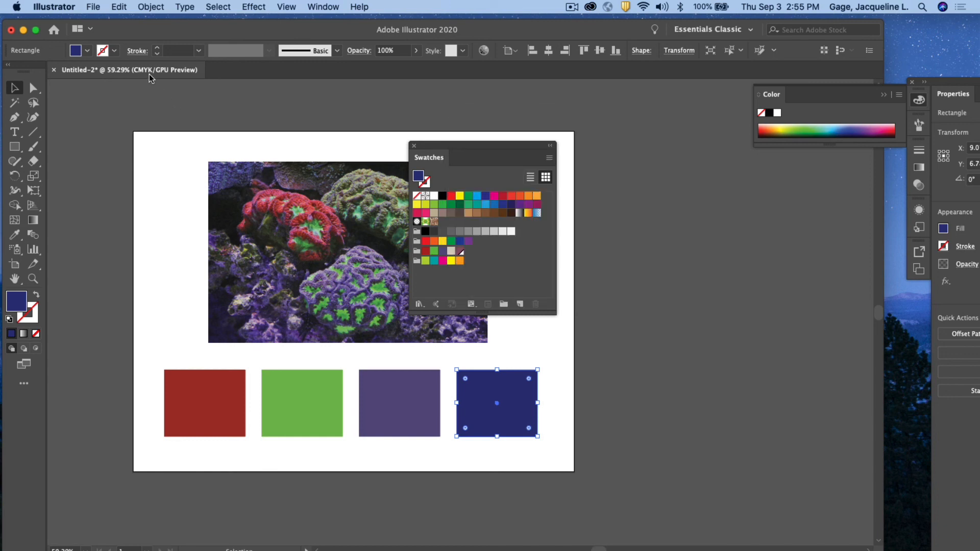